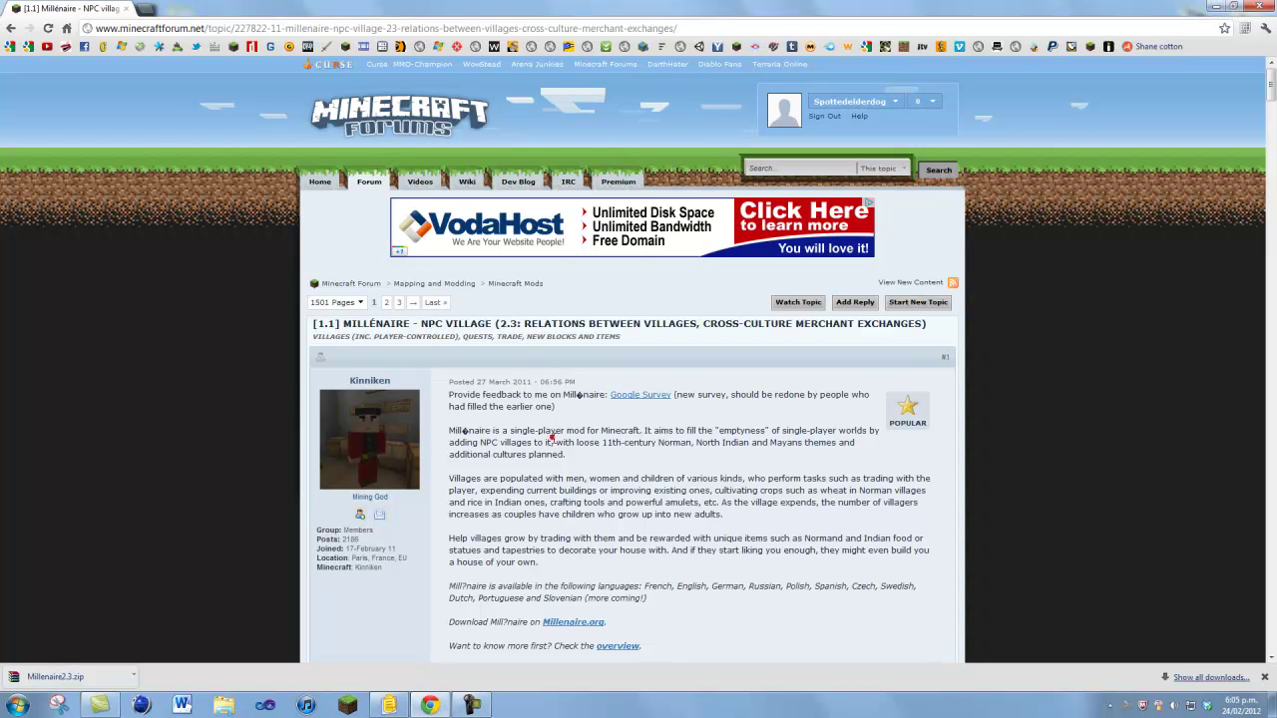
Look over the Millénaire NPC Village forum topic and its web address.
scroll(554, 439, down, 15)
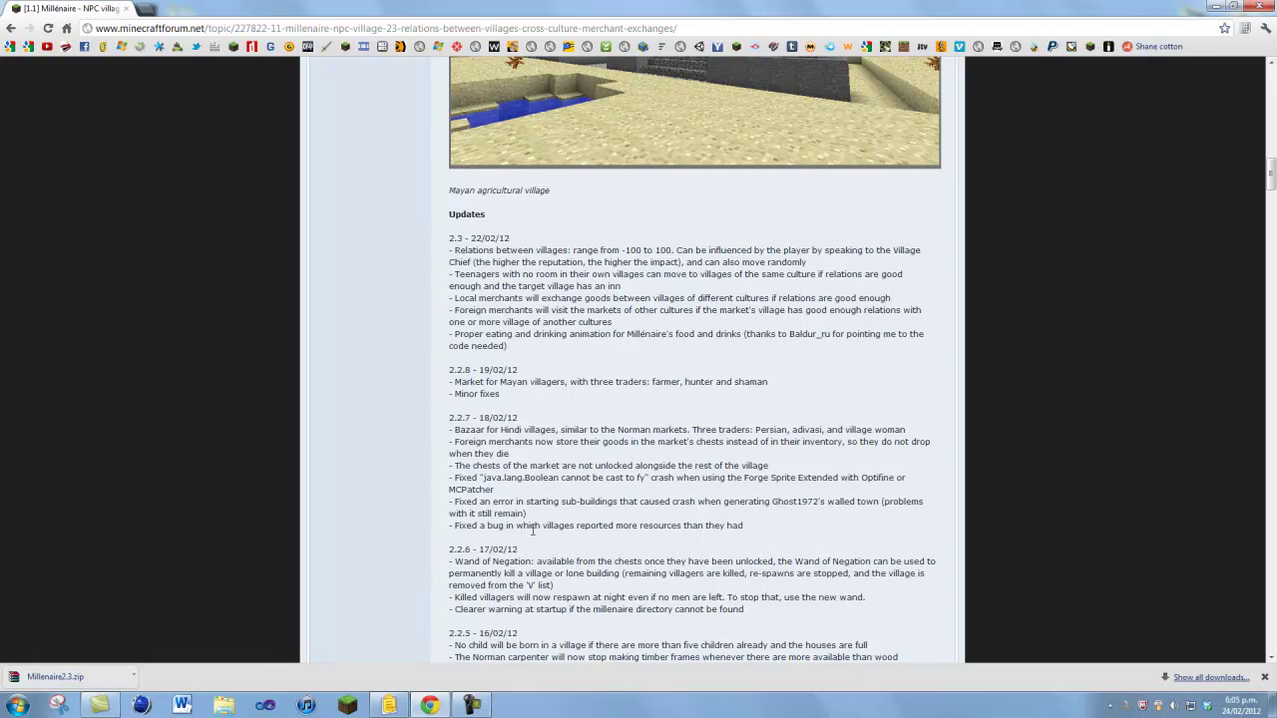
scroll(1260, 72, up, 5)
scroll(1260, 72, up, 4)
scroll(1260, 72, up, 10)
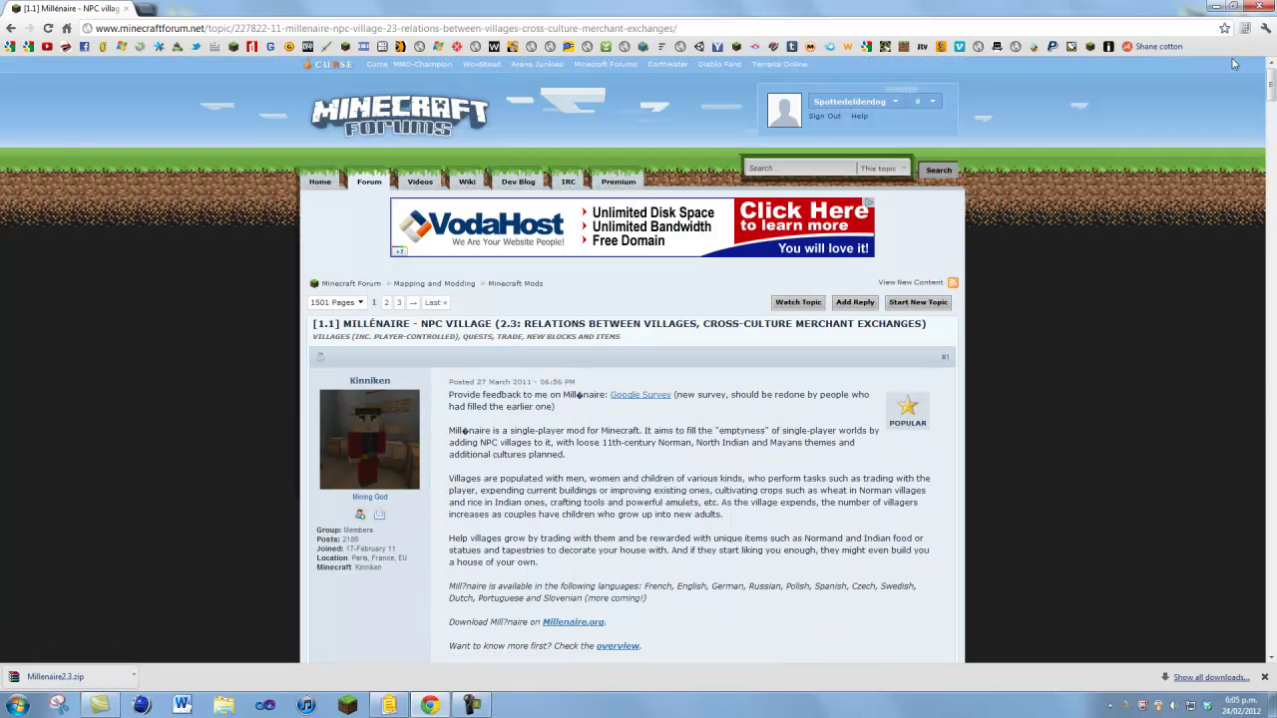
click(231, 29)
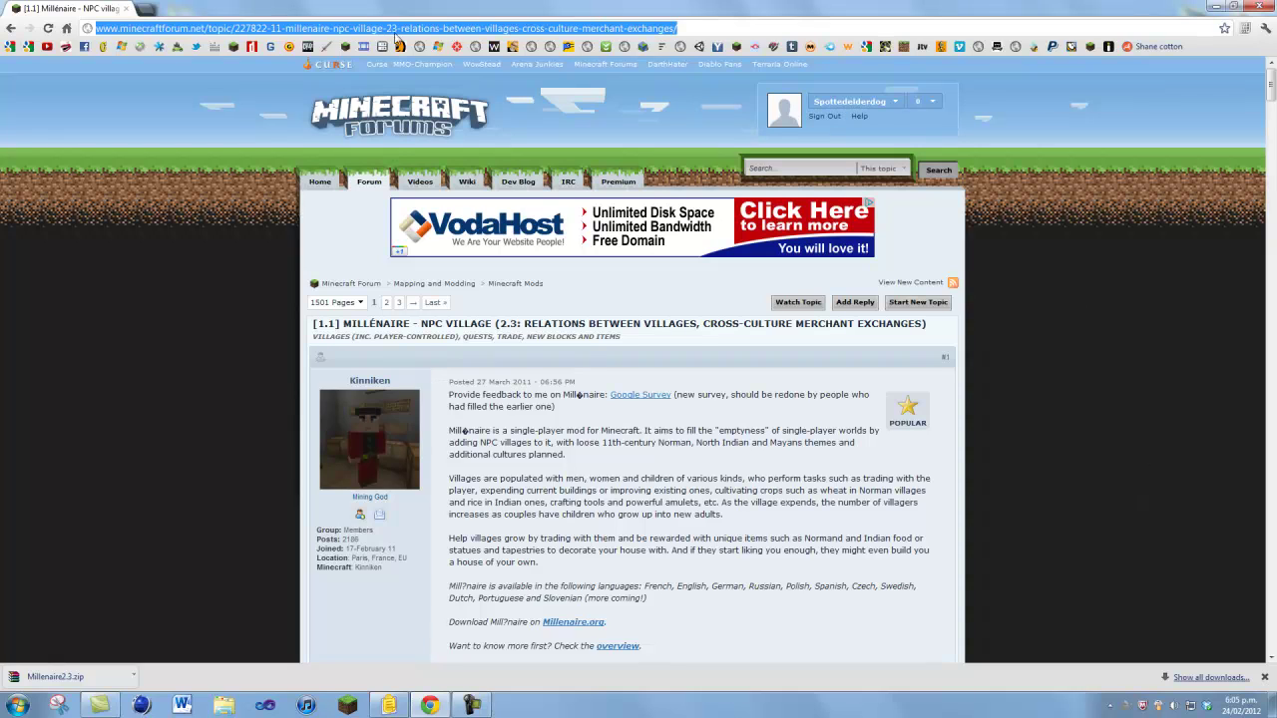
click(1190, 274)
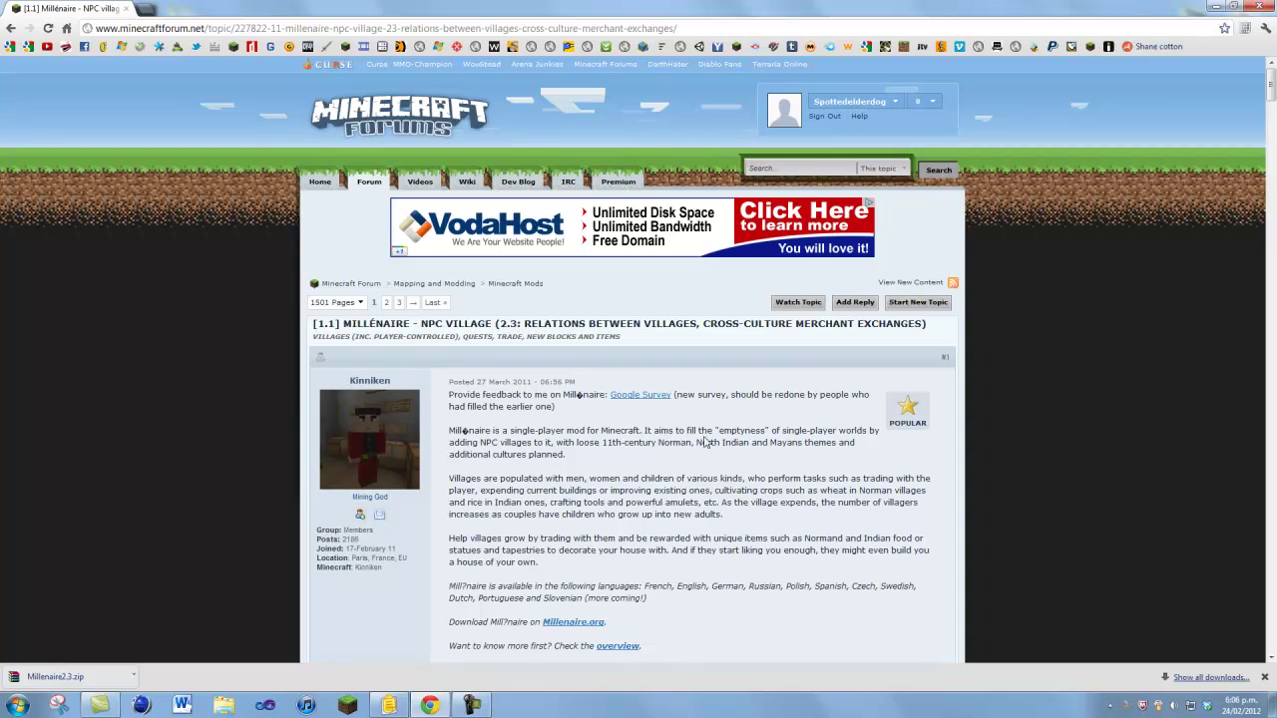
Find the Download section in the forum post and follow its link to millenaire.org.
scroll(729, 530, down, 3)
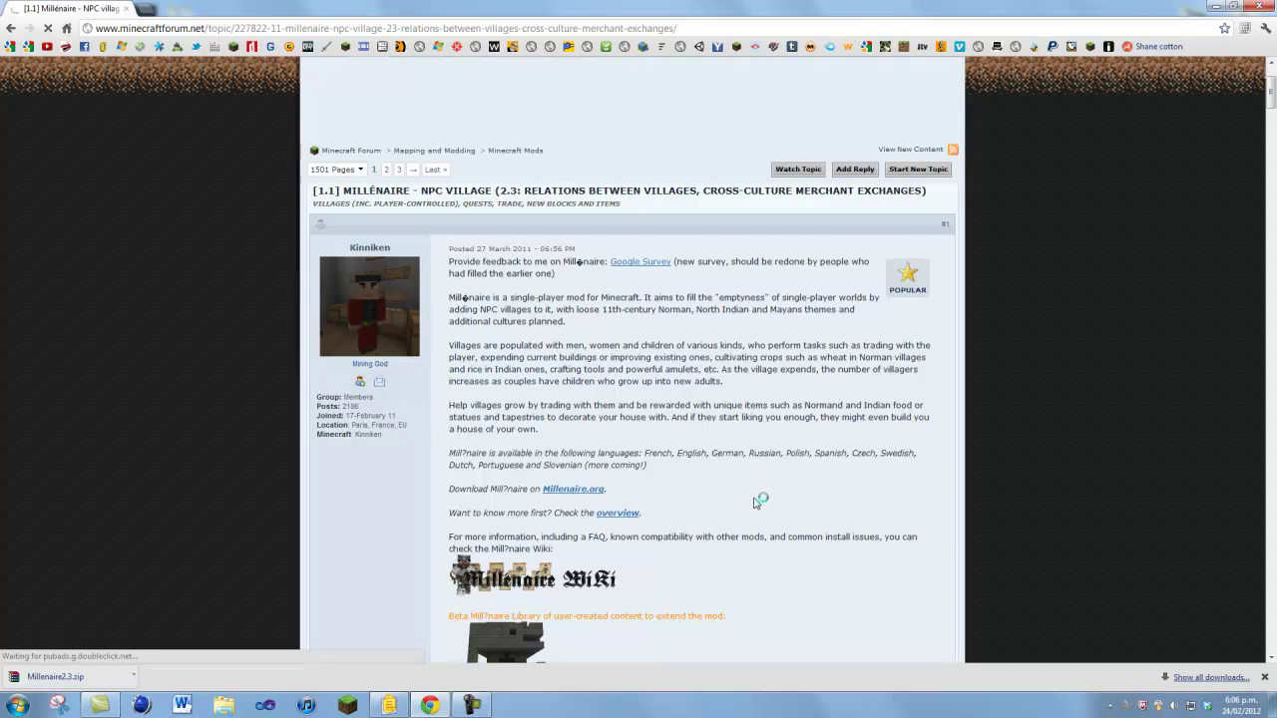
scroll(753, 501, down, 9)
scroll(743, 489, up, 12)
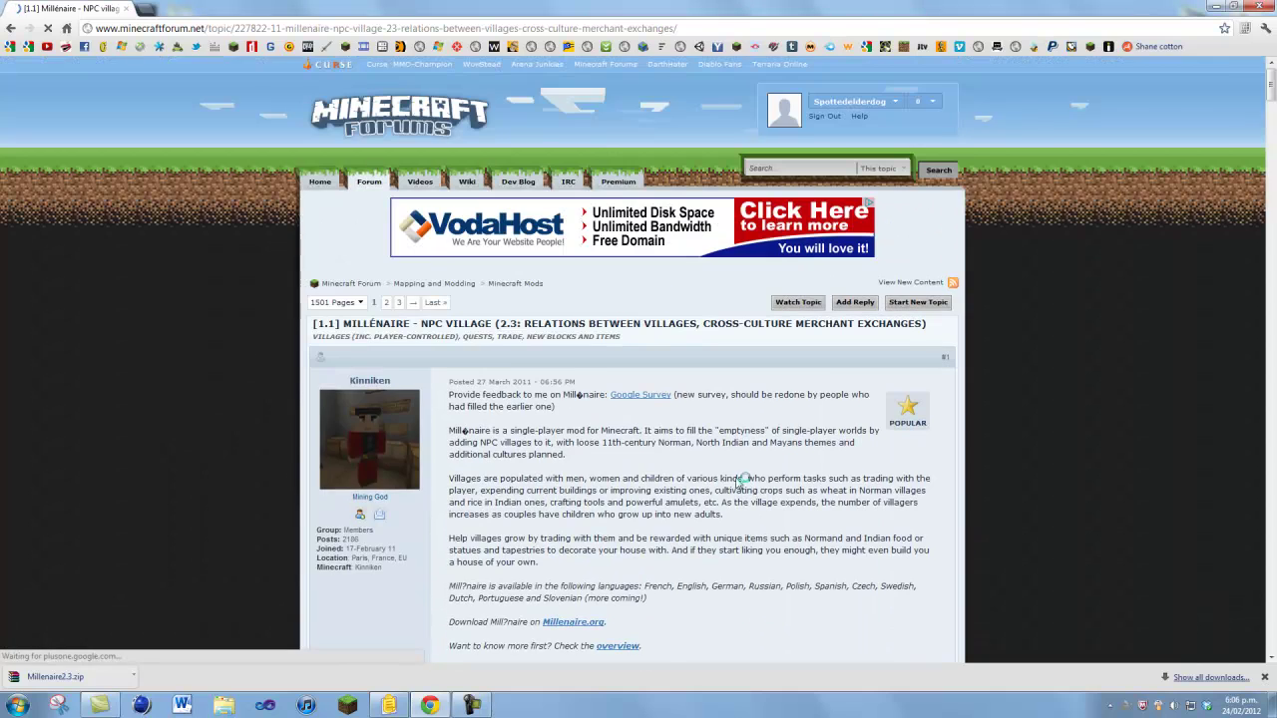
scroll(740, 481, down, 15)
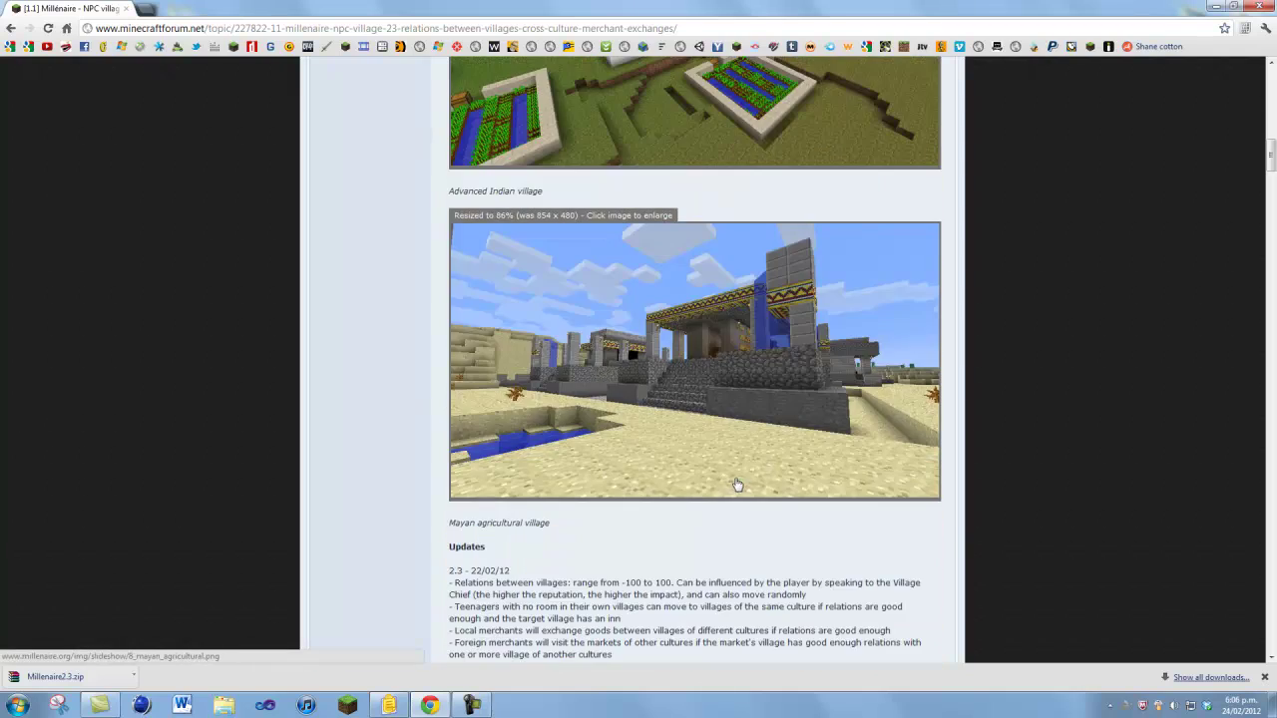
scroll(739, 489, down, 20)
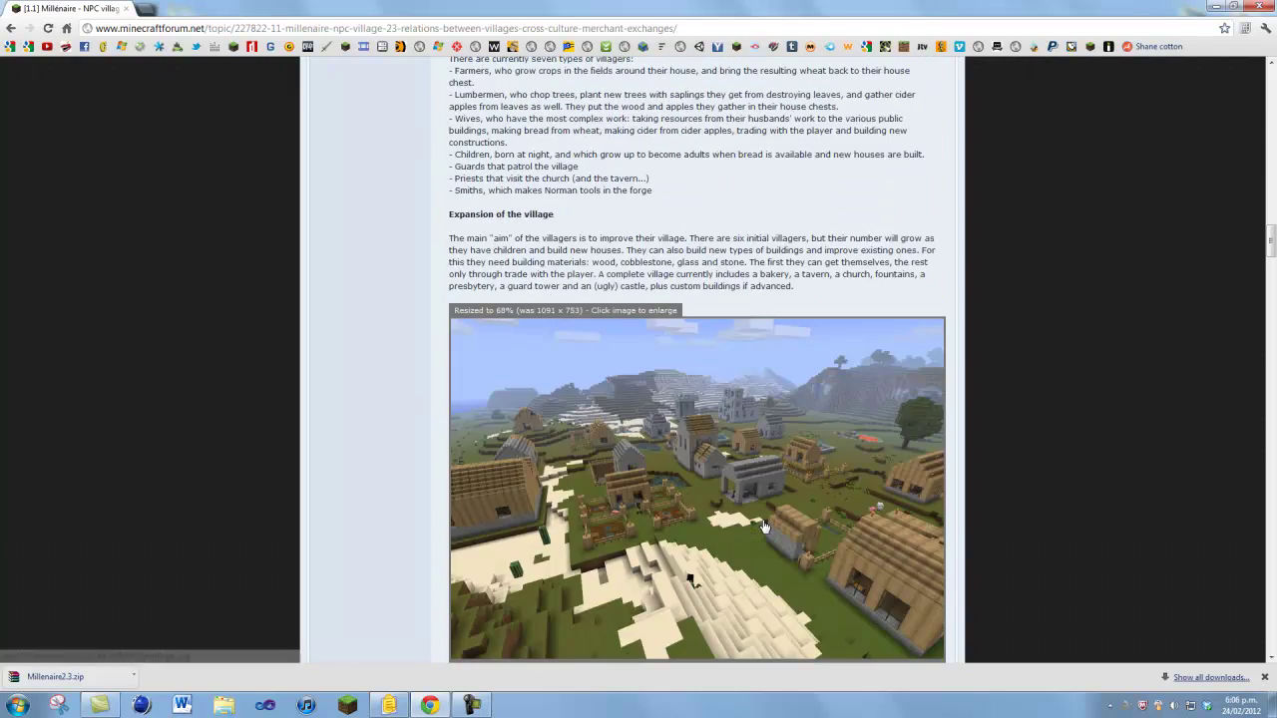
scroll(763, 526, down, 20)
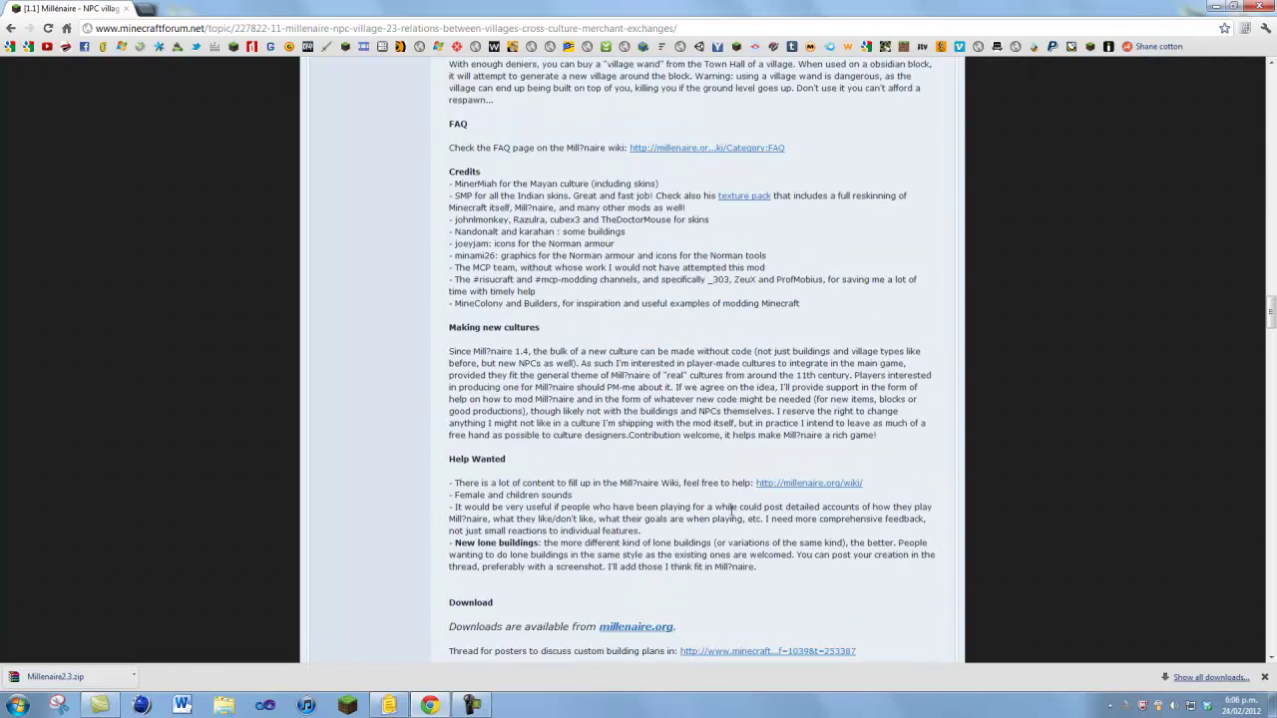
scroll(655, 545, down, 1)
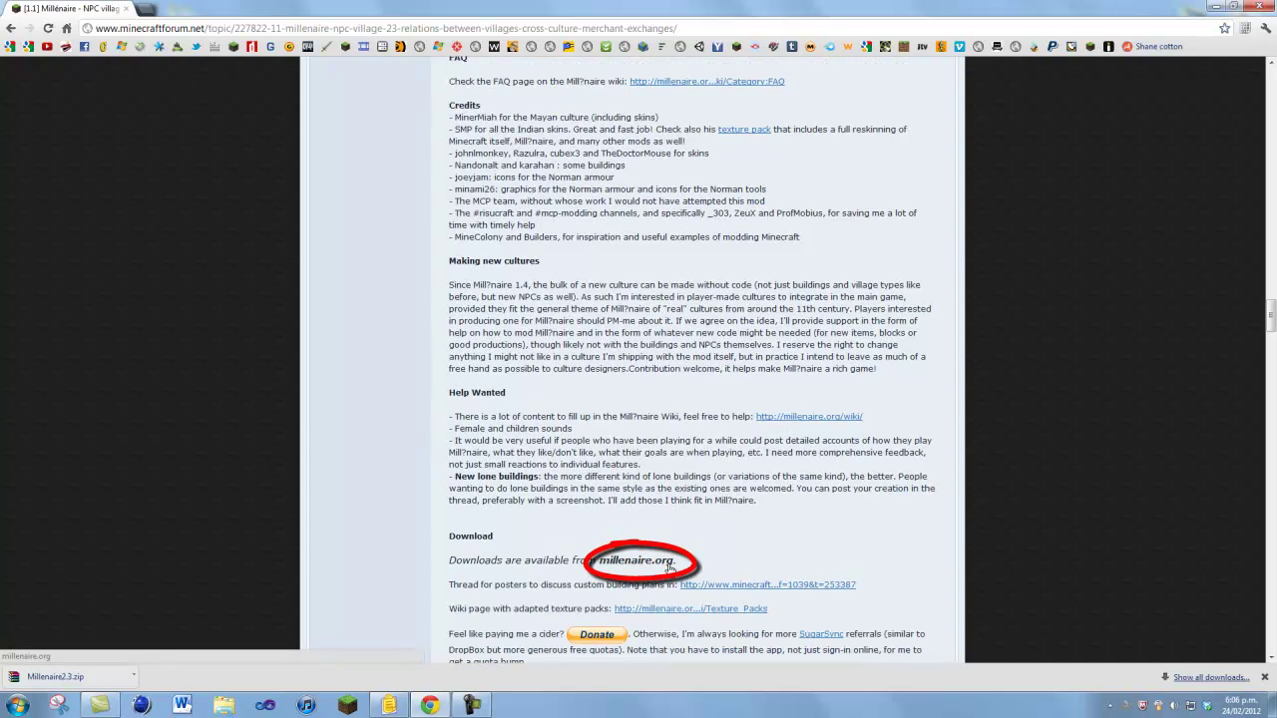
click(665, 563)
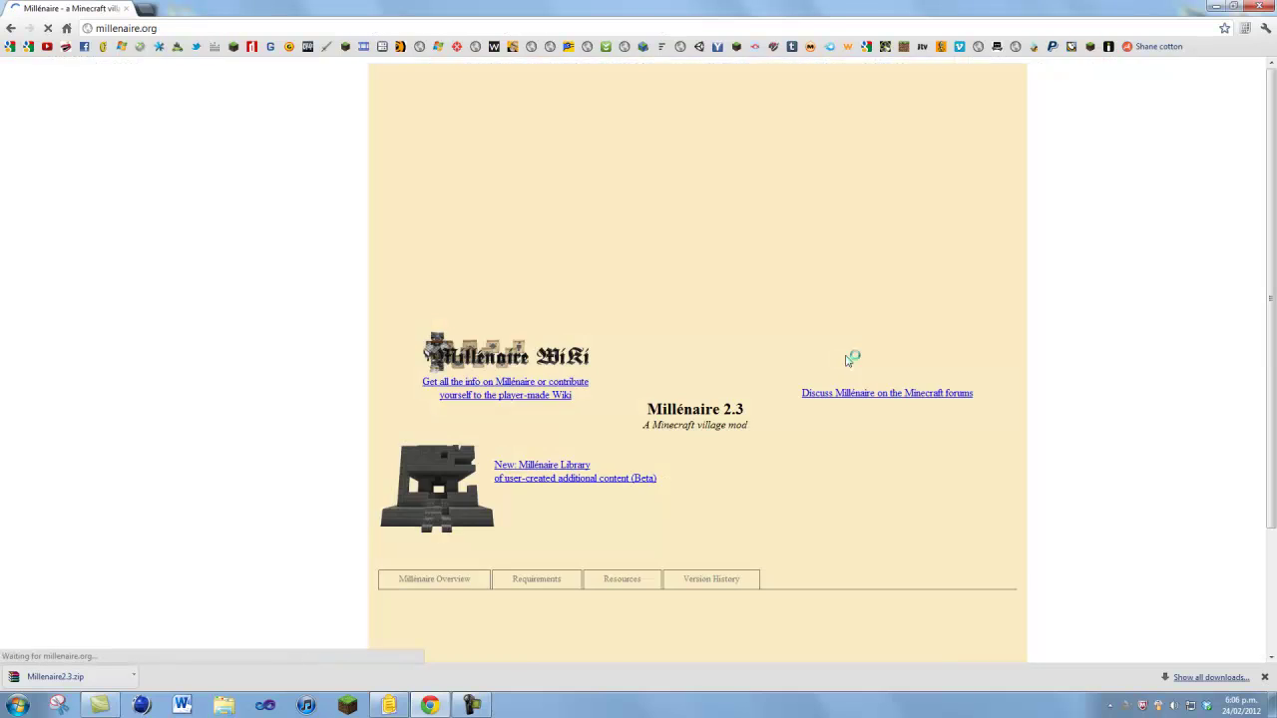
Download the Millénaire 2.3 for Minecraft 1.1 zip file from the Mod Download section.
scroll(848, 339, down, 8)
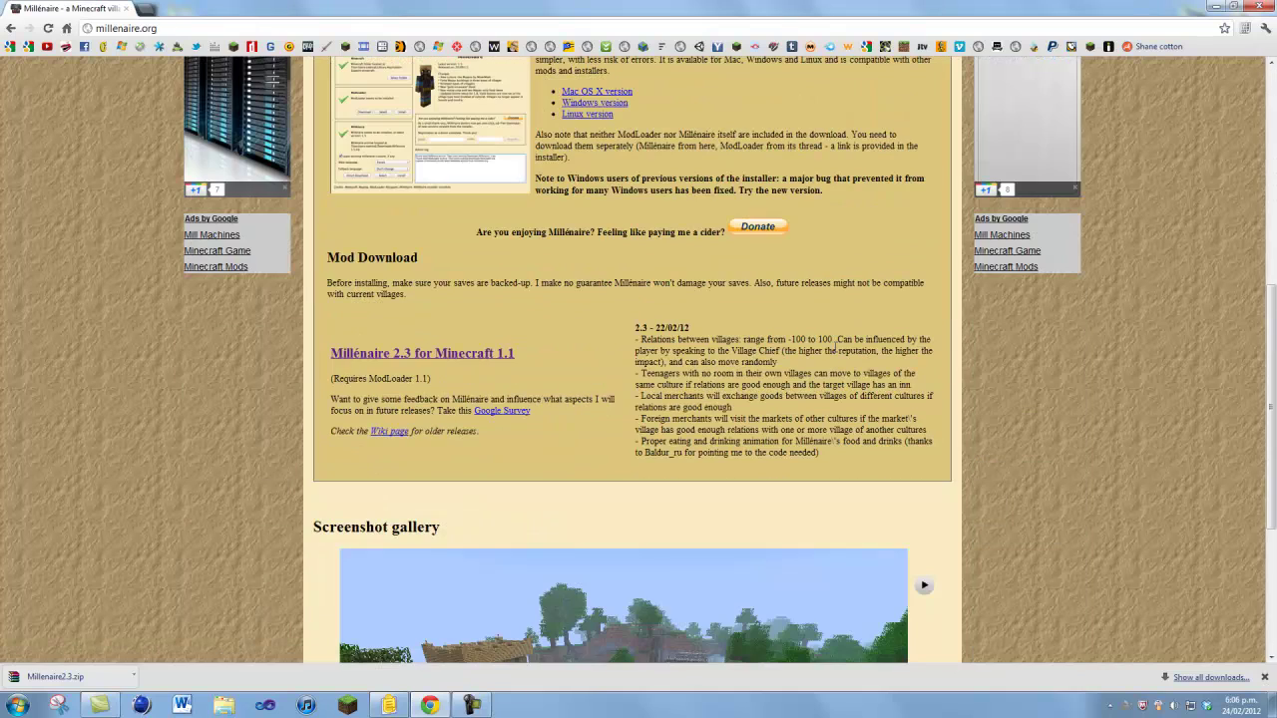
scroll(835, 341, up, 4)
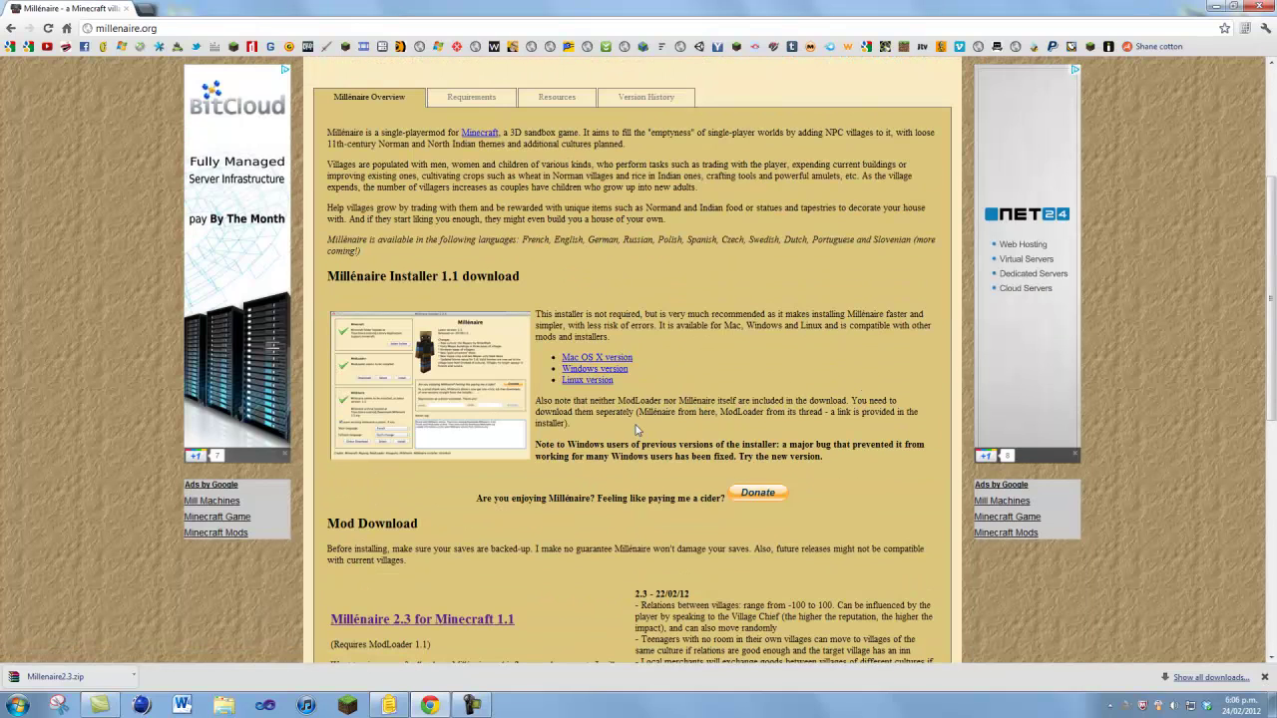
scroll(551, 572, down, 2)
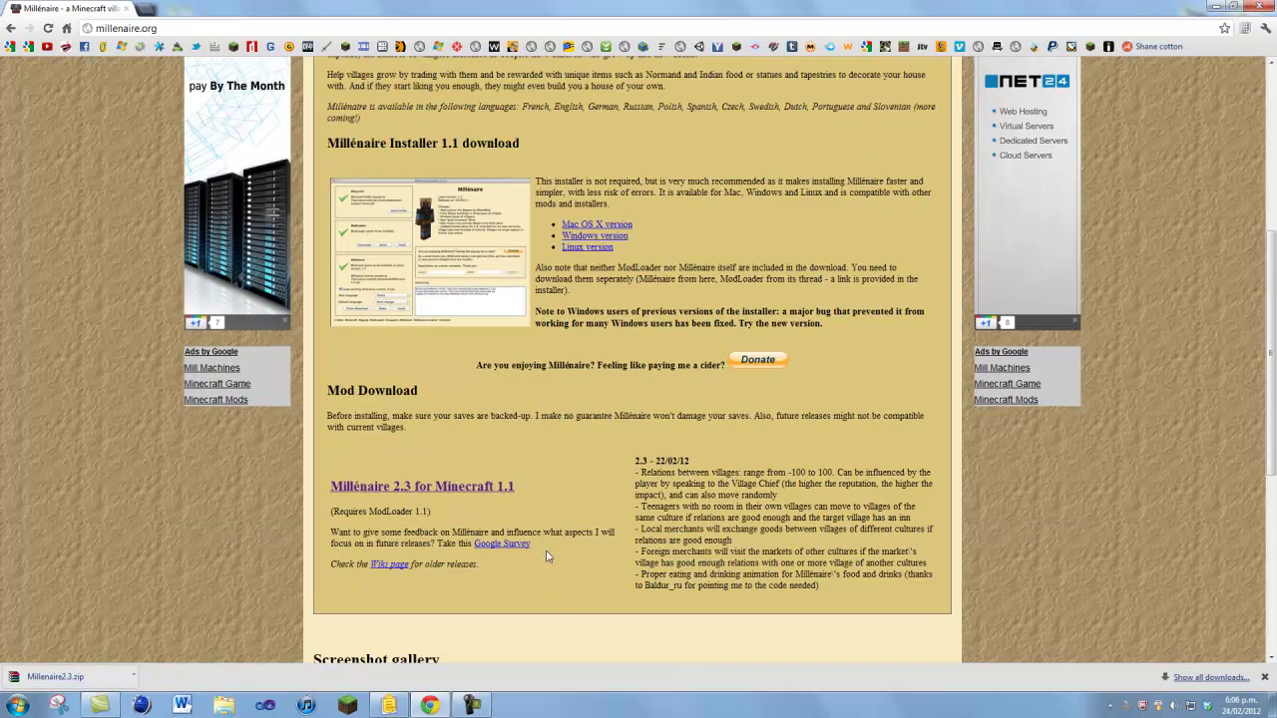
click(490, 487)
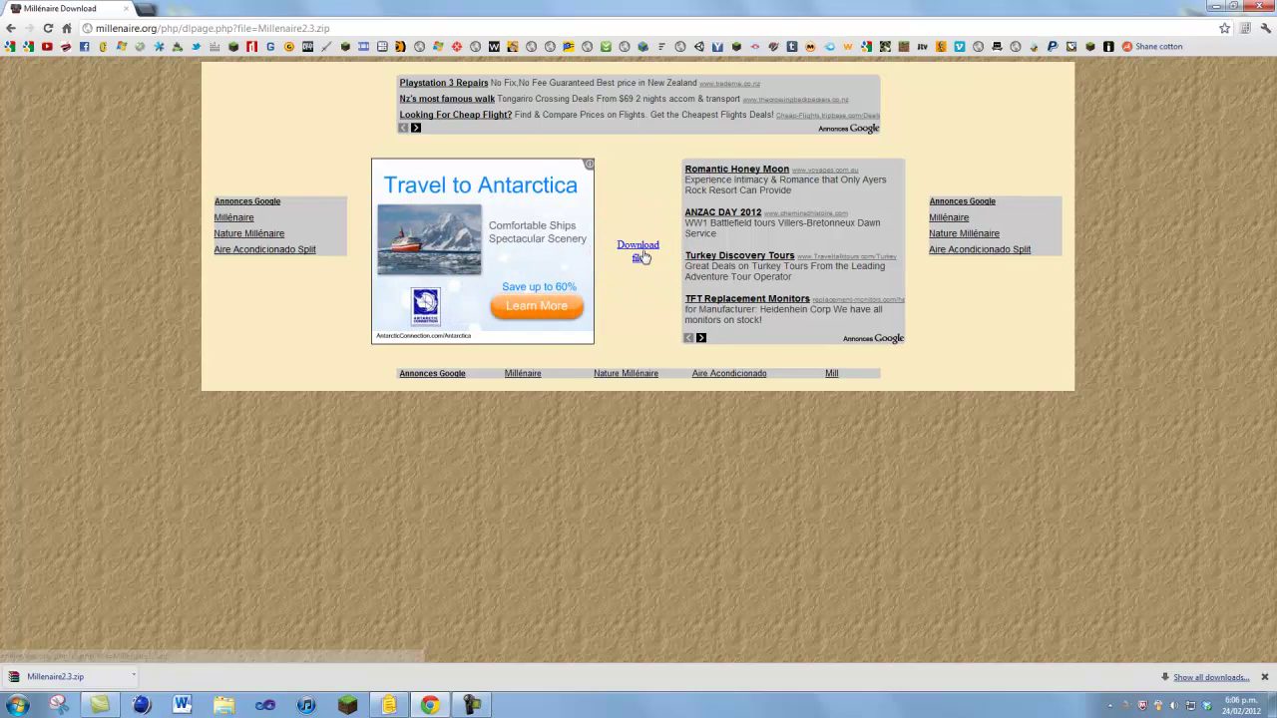
click(643, 256)
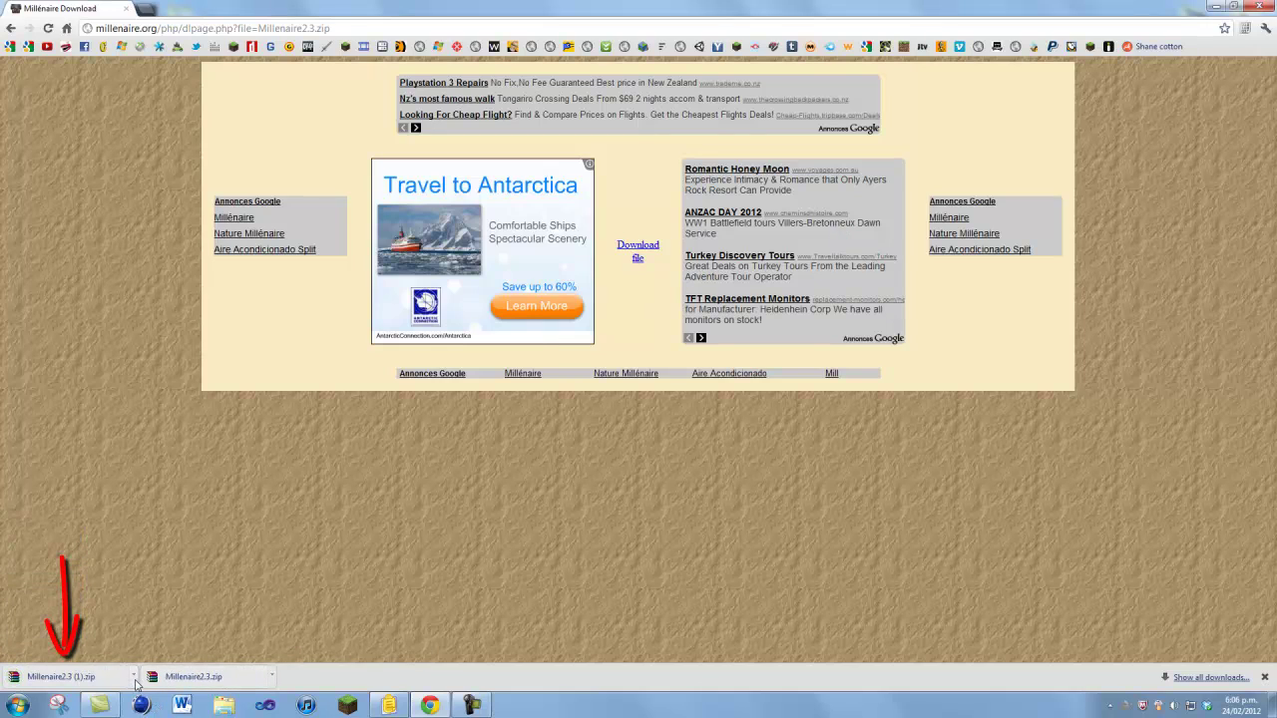
Open the Millenaire2.3.zip archive from the desktop and dock its window to the right half of the screen.
double_click(404, 12)
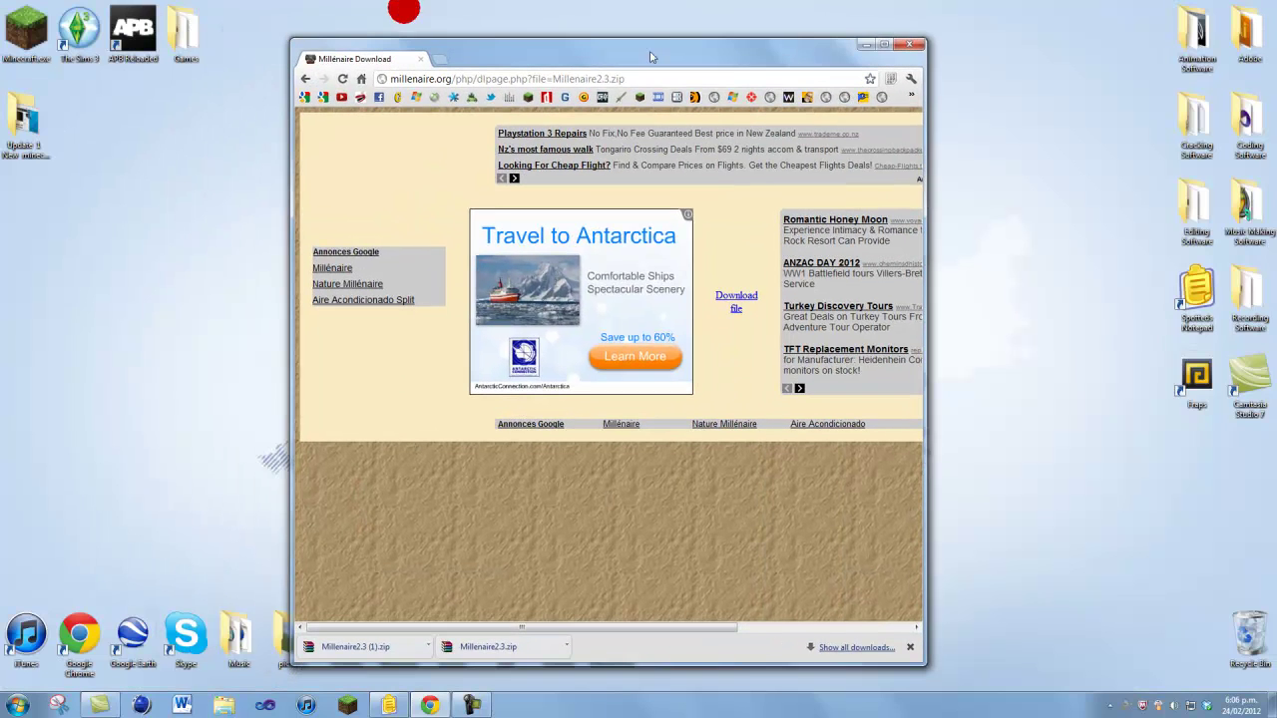
click(867, 45)
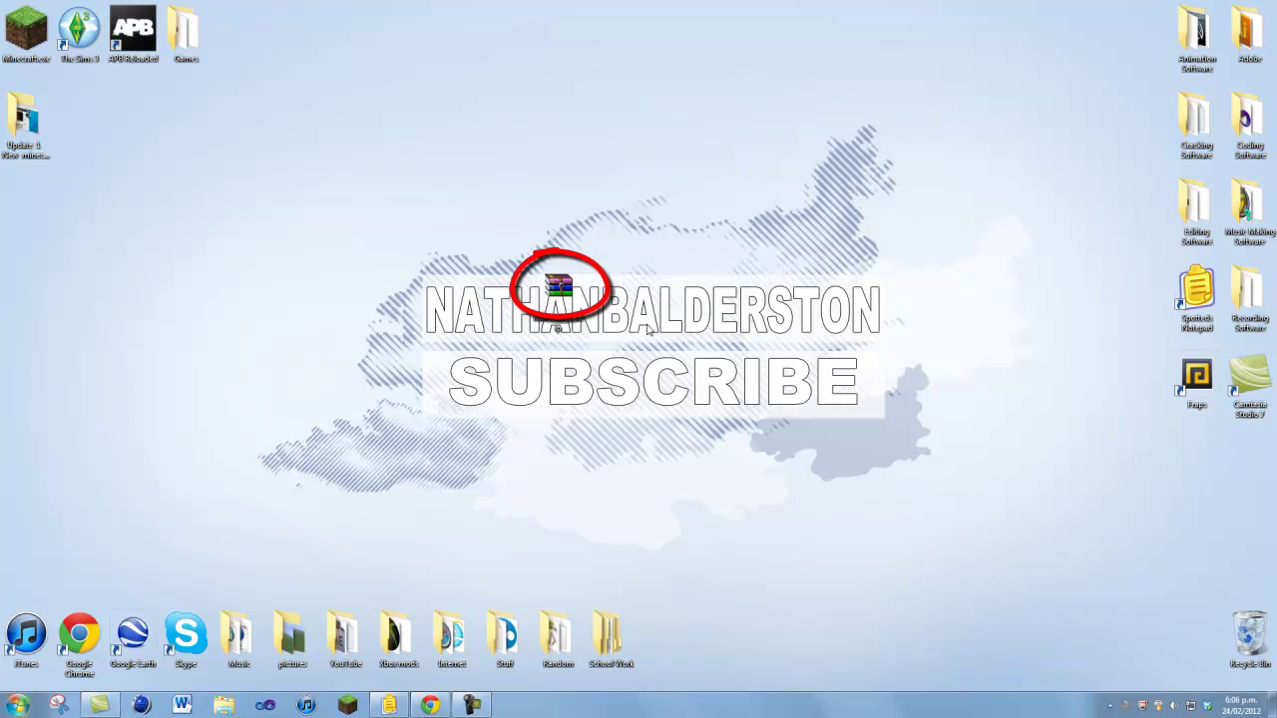
double_click(561, 289)
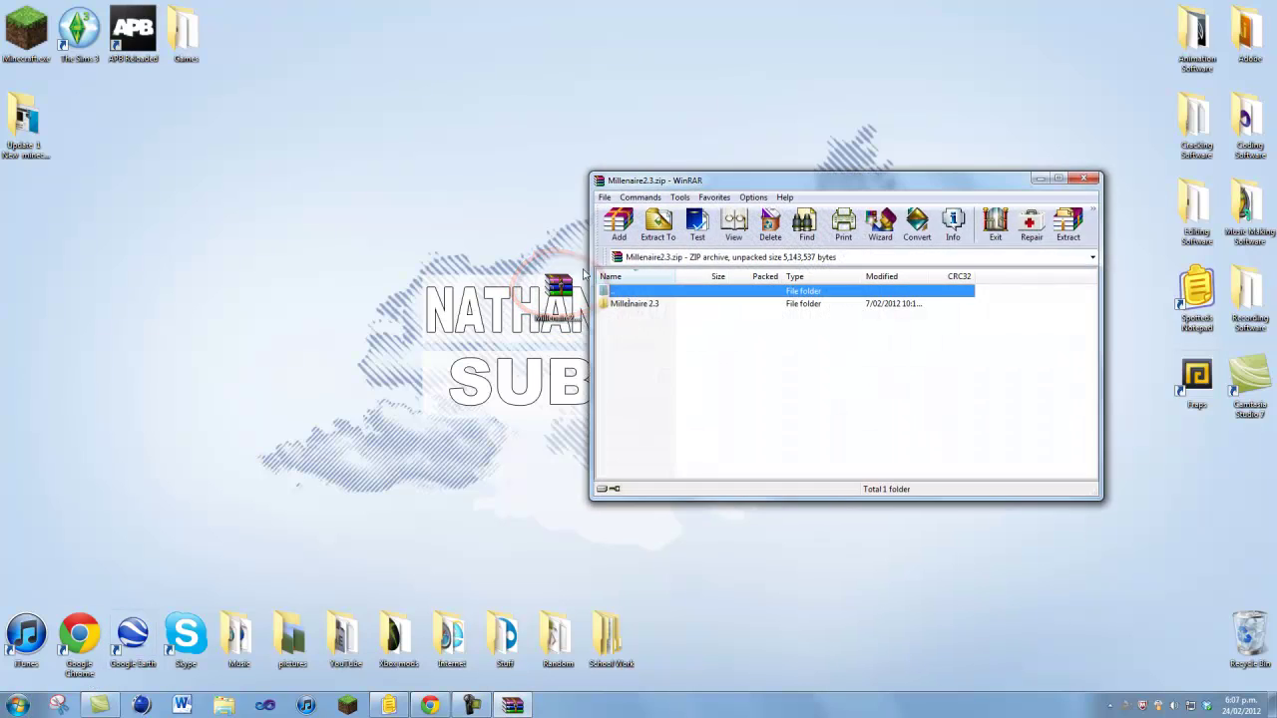
click(941, 278)
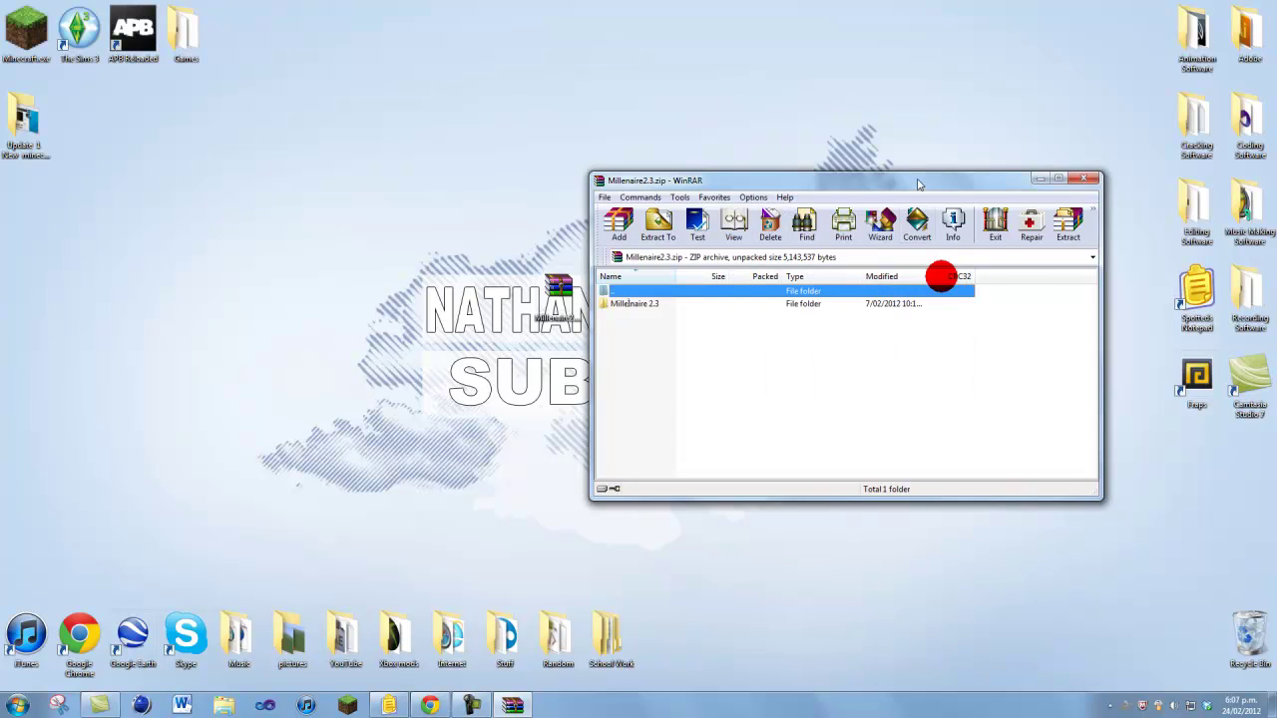
drag(920, 184, 1276, 189)
click(451, 228)
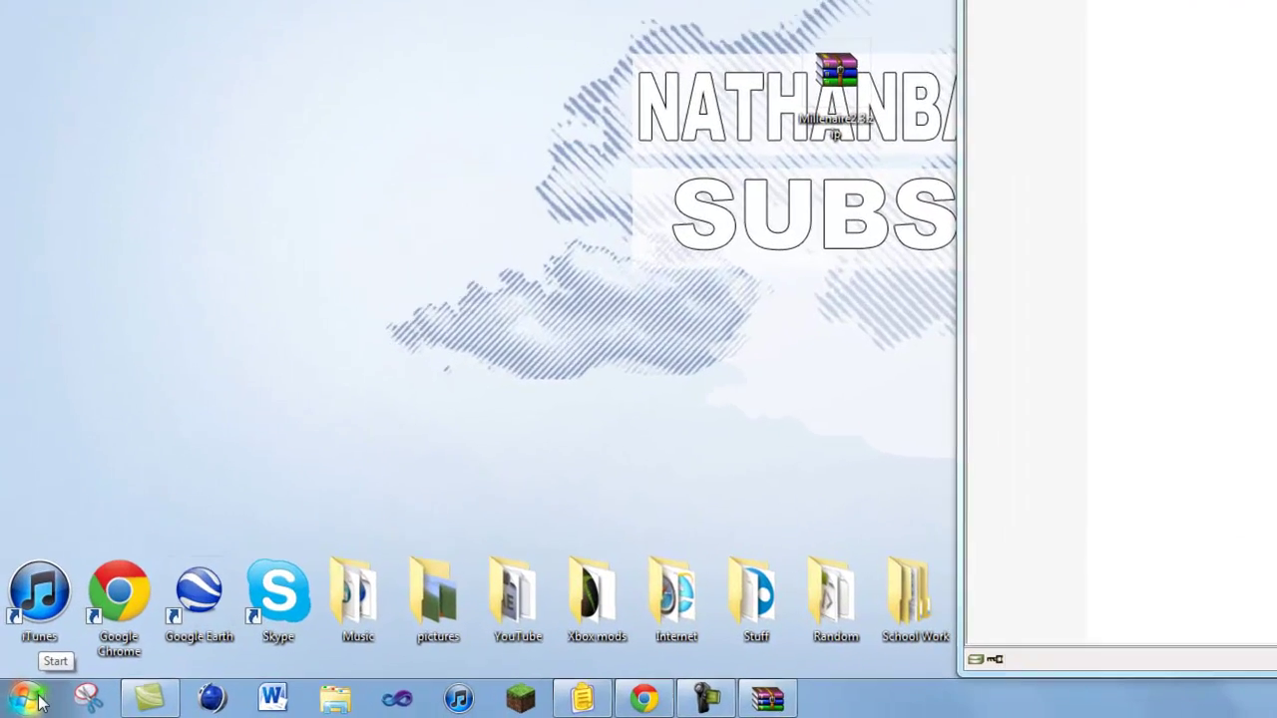
Run %appdata% to open the Roaming folder and dock its window to the left half of the screen.
click(32, 700)
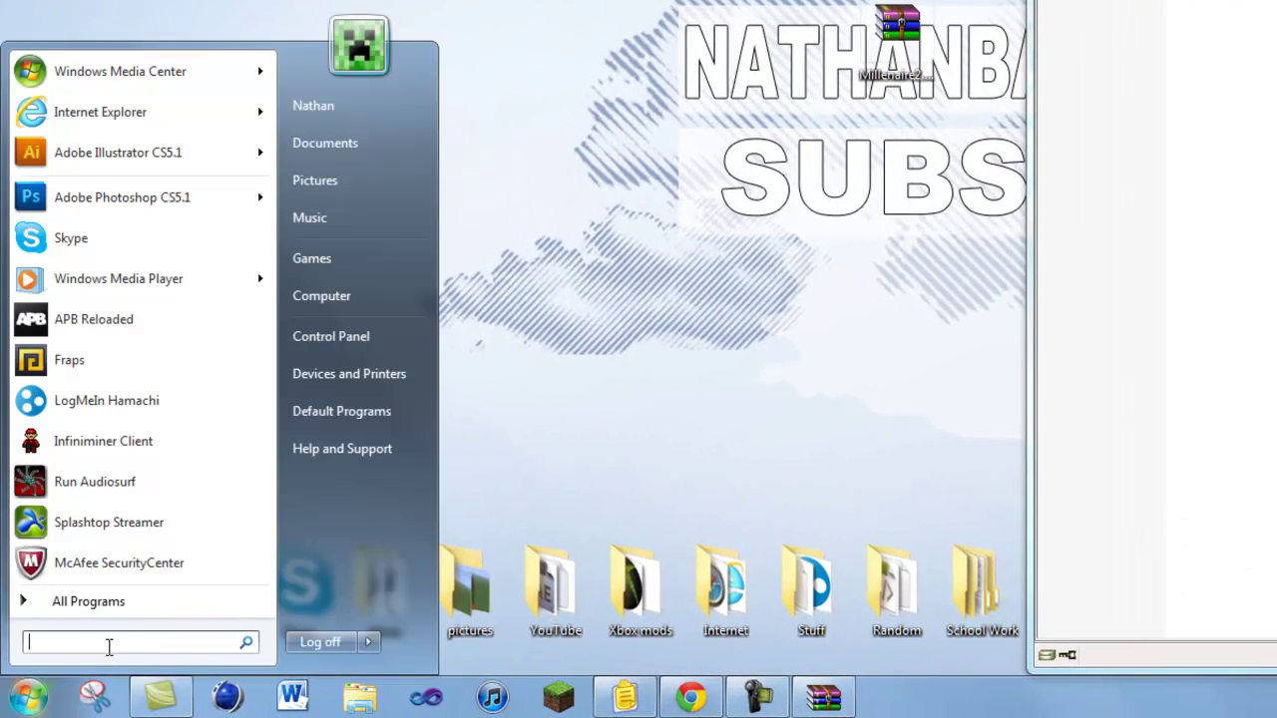
text(ru)
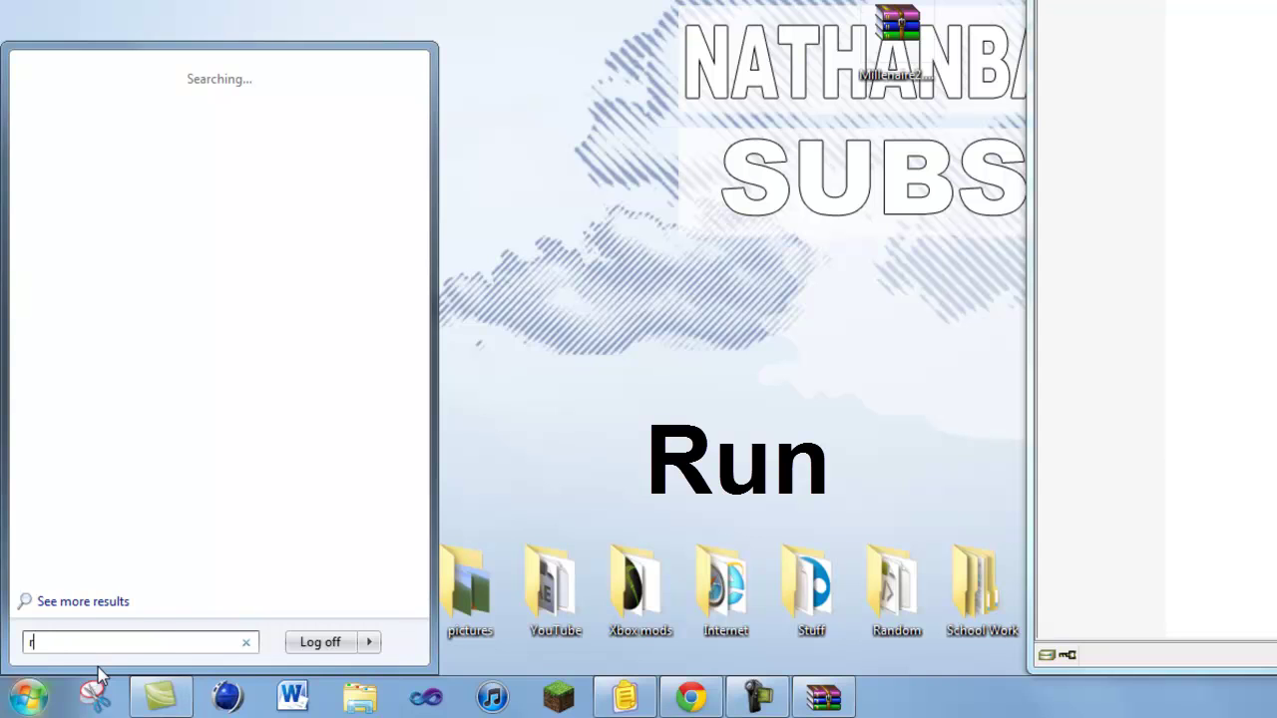
key(BackSpace)
text(run)
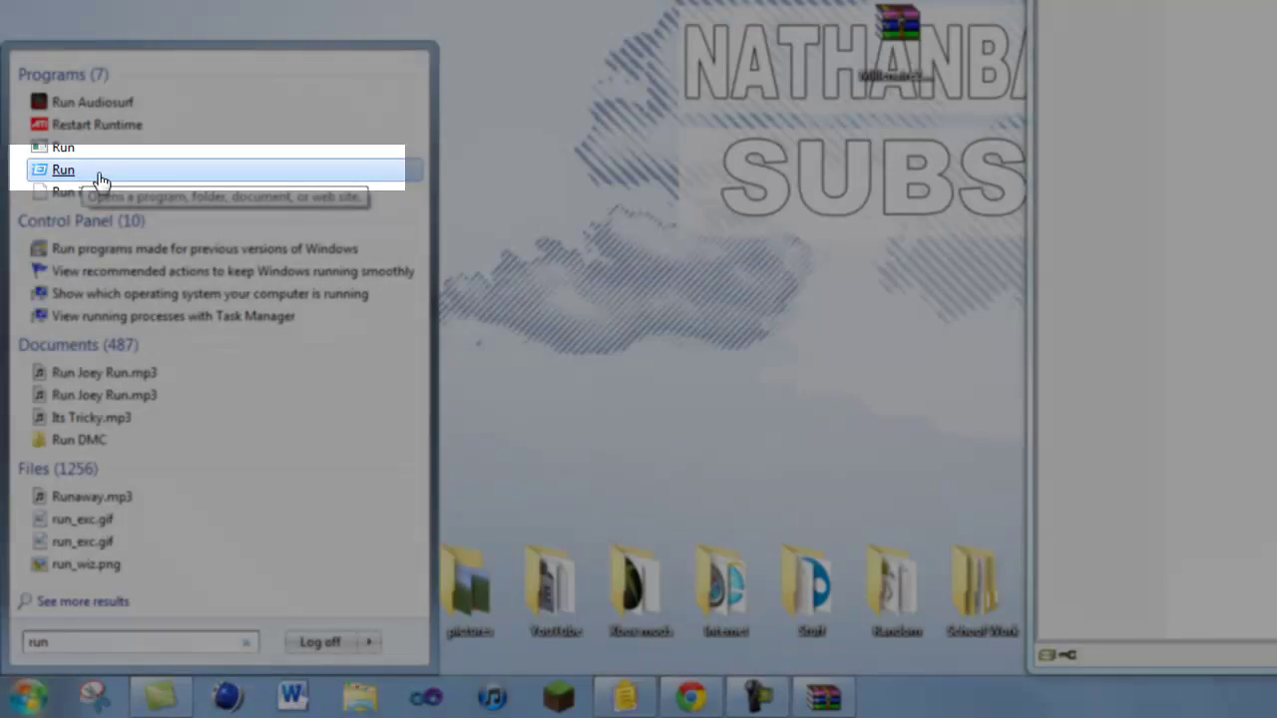
click(96, 176)
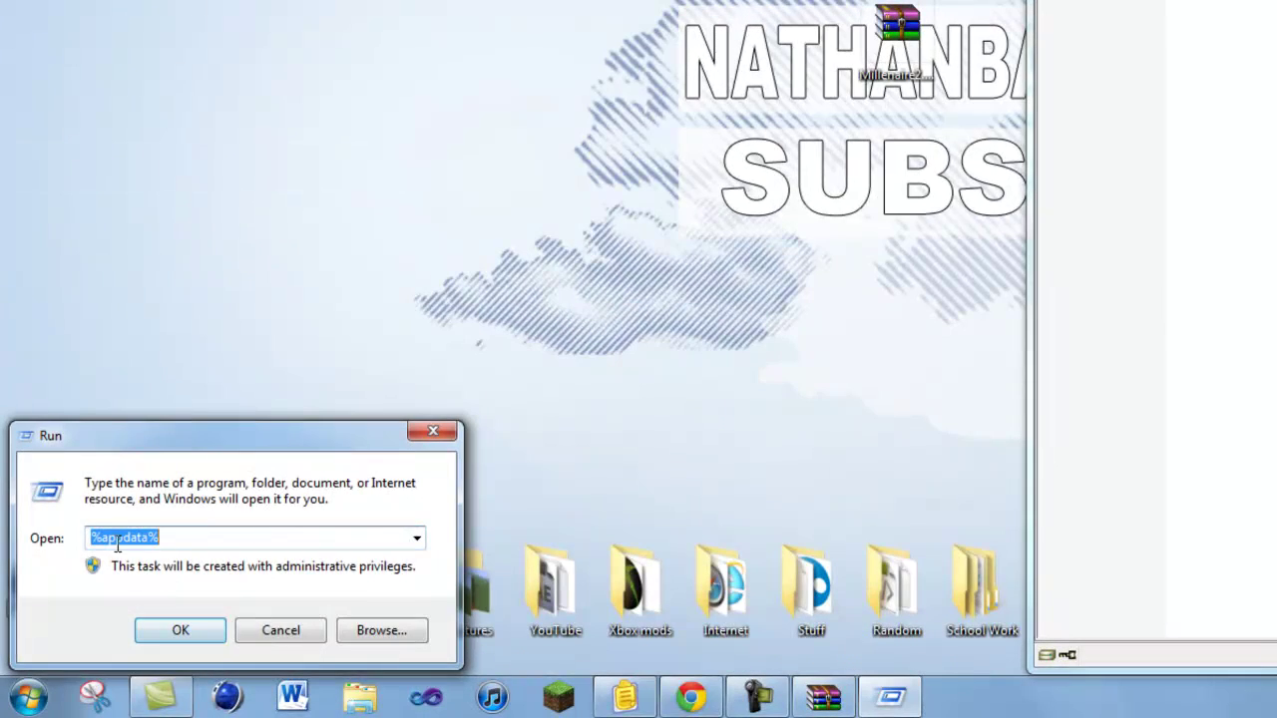
click(112, 539)
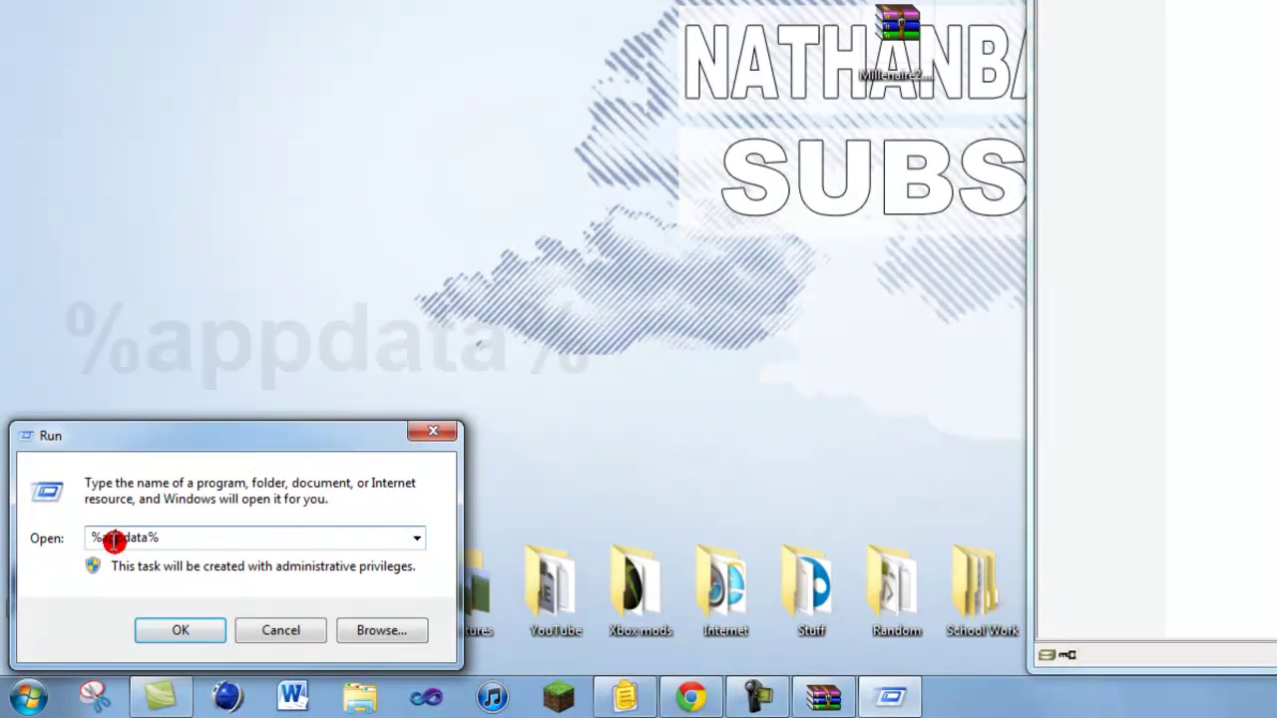
click(189, 540)
click(176, 640)
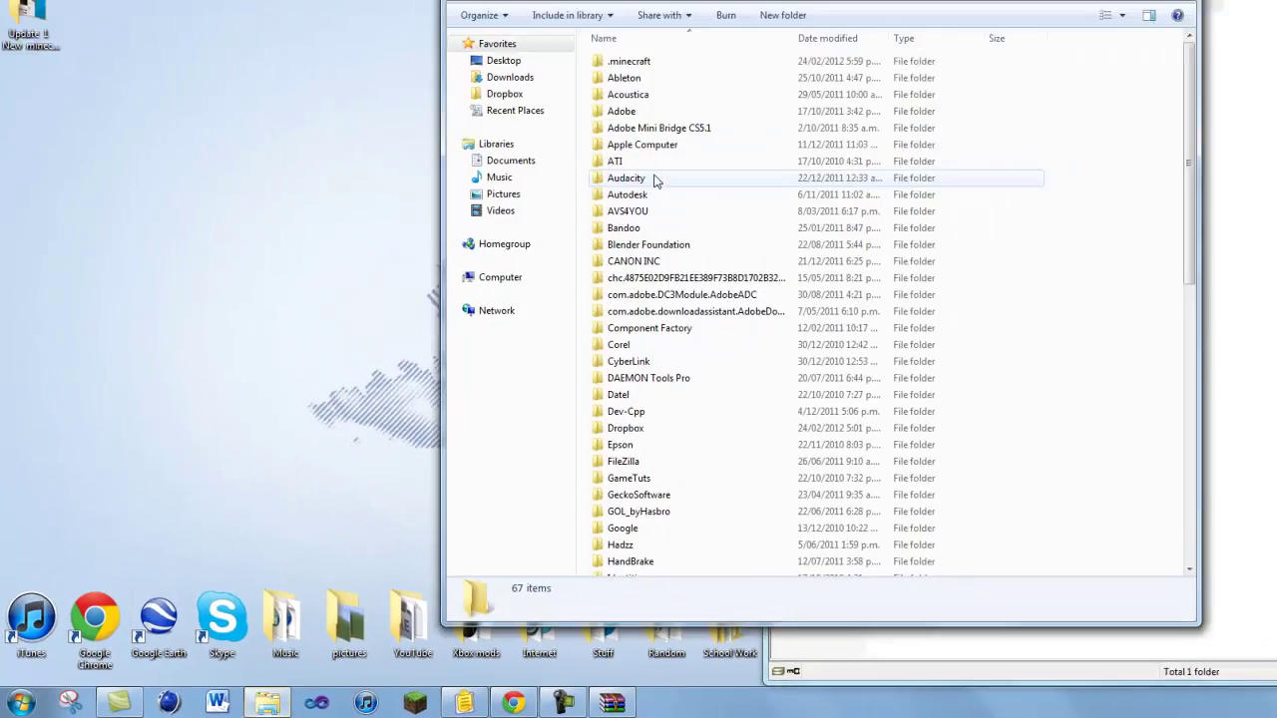
drag(678, 95, 2, 100)
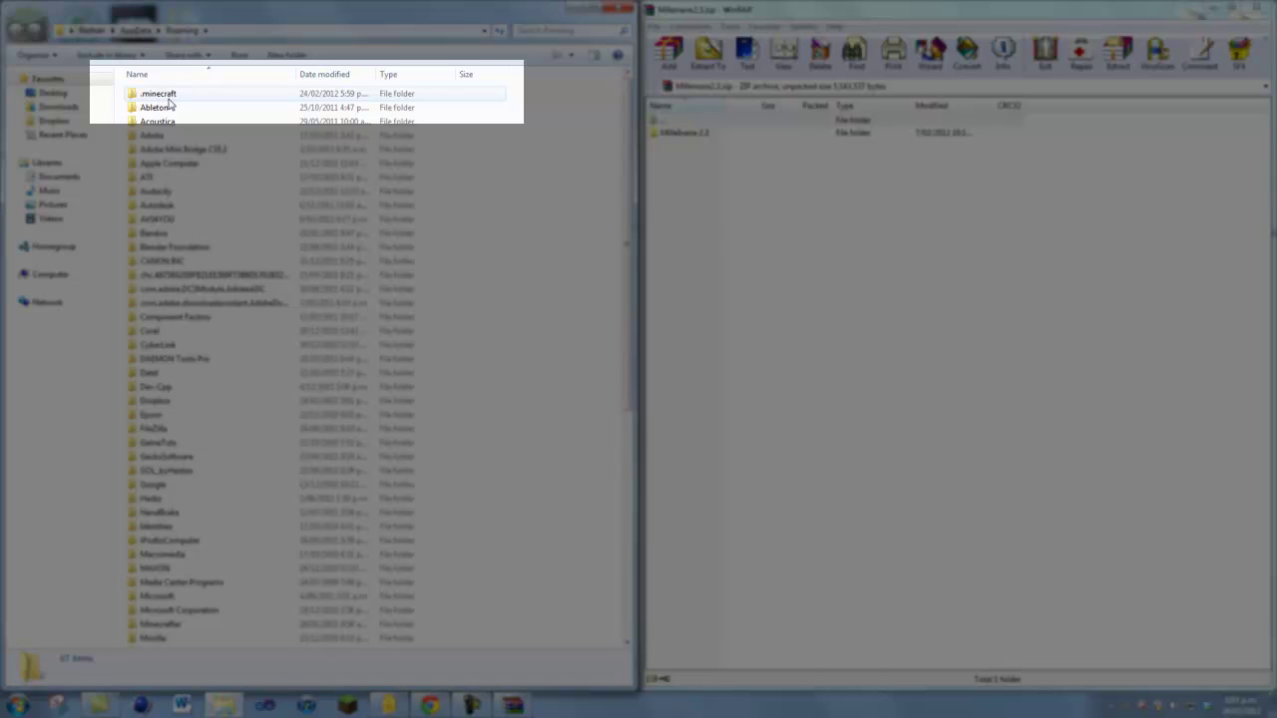
Open the bin folder inside .minecraft, and the Millénaire 2.3 folder inside the archive.
click(172, 95)
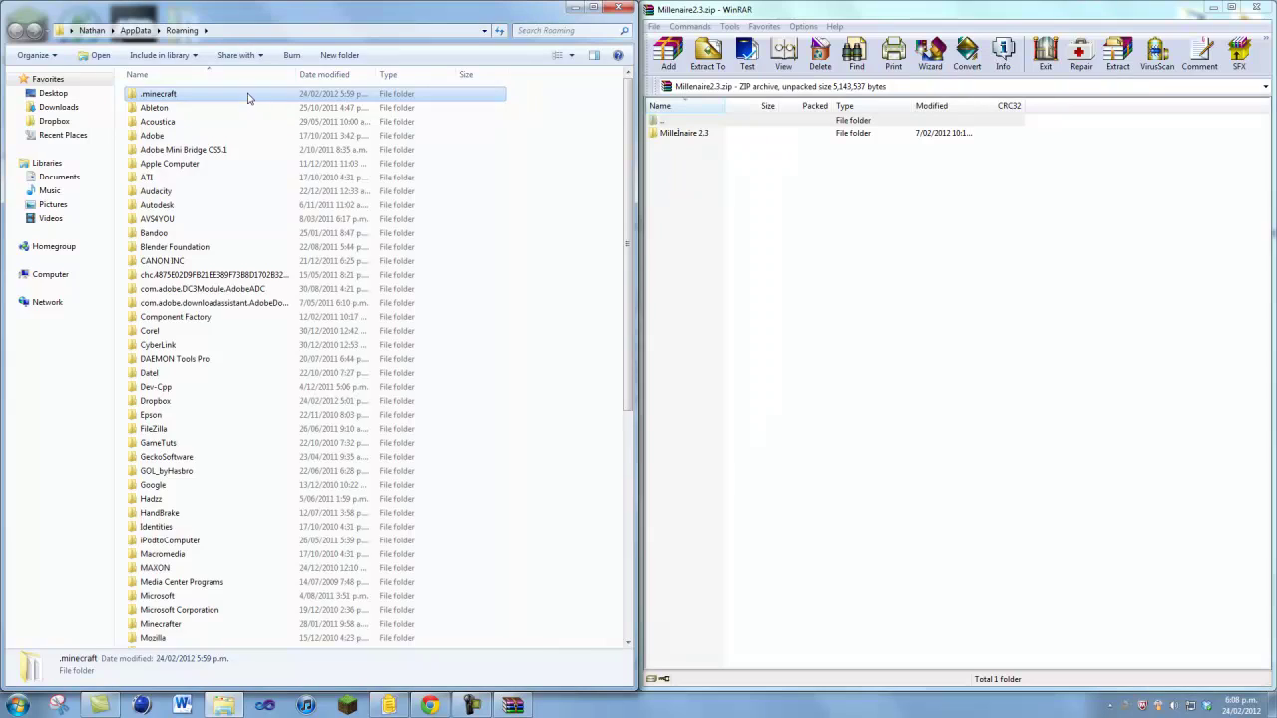
double_click(248, 95)
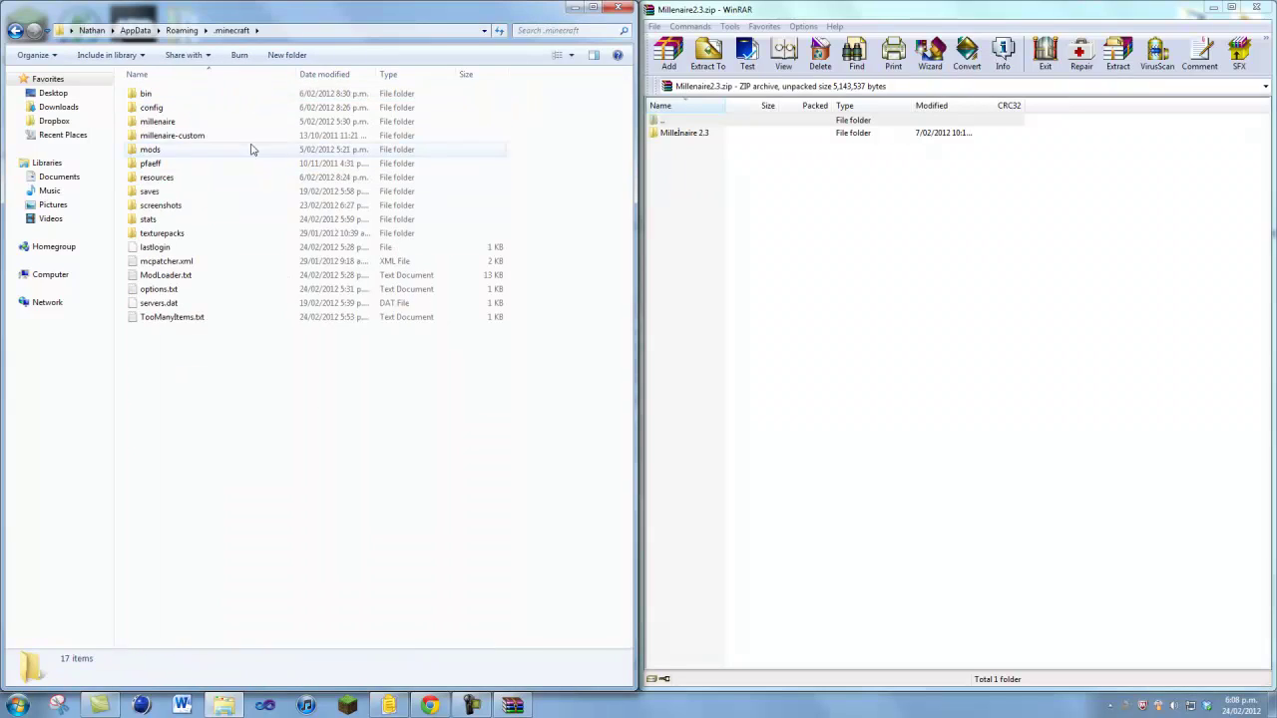
double_click(225, 93)
double_click(685, 132)
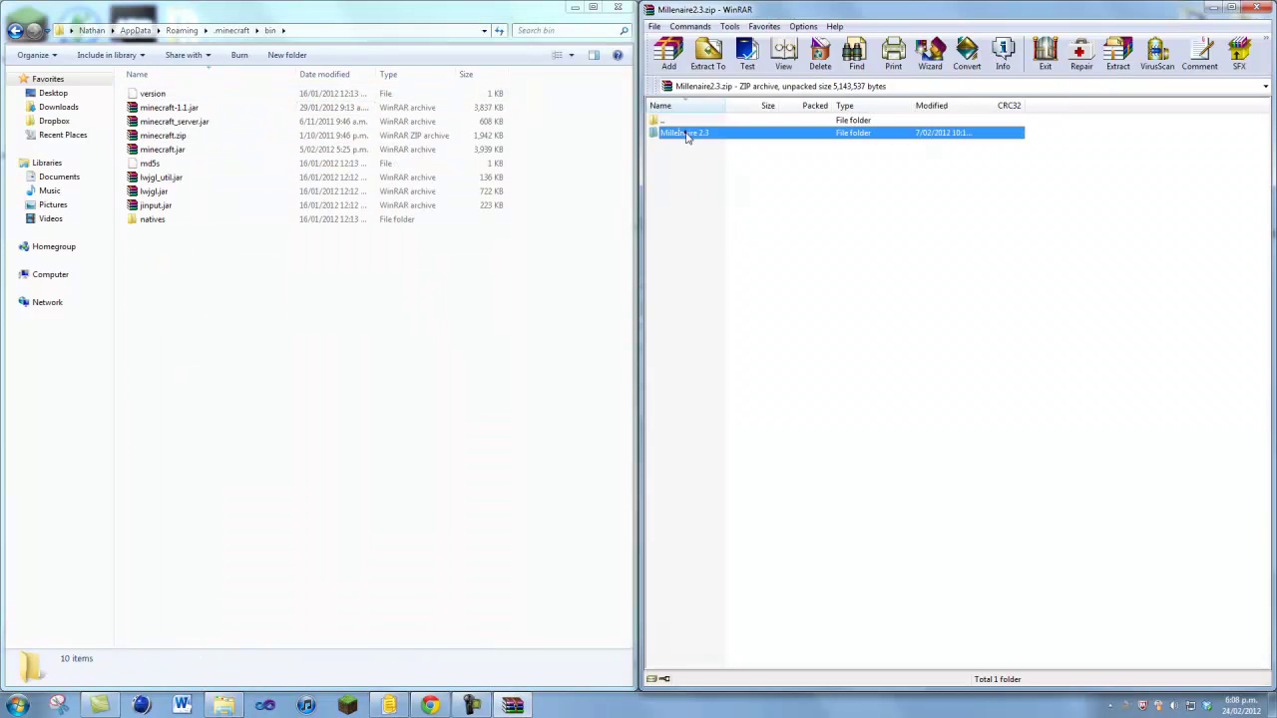
click(739, 145)
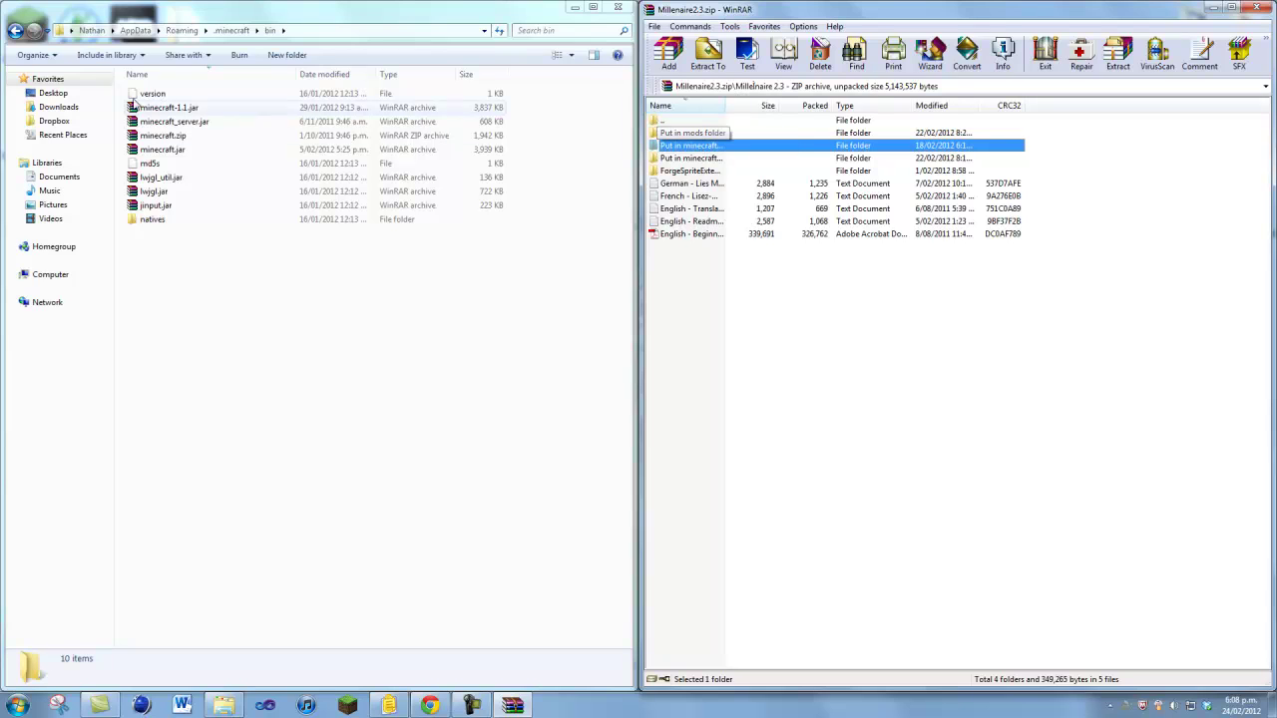
Go back to .minecraft, open its mods folder and select the millenaire2.1.6.zip file.
click(15, 30)
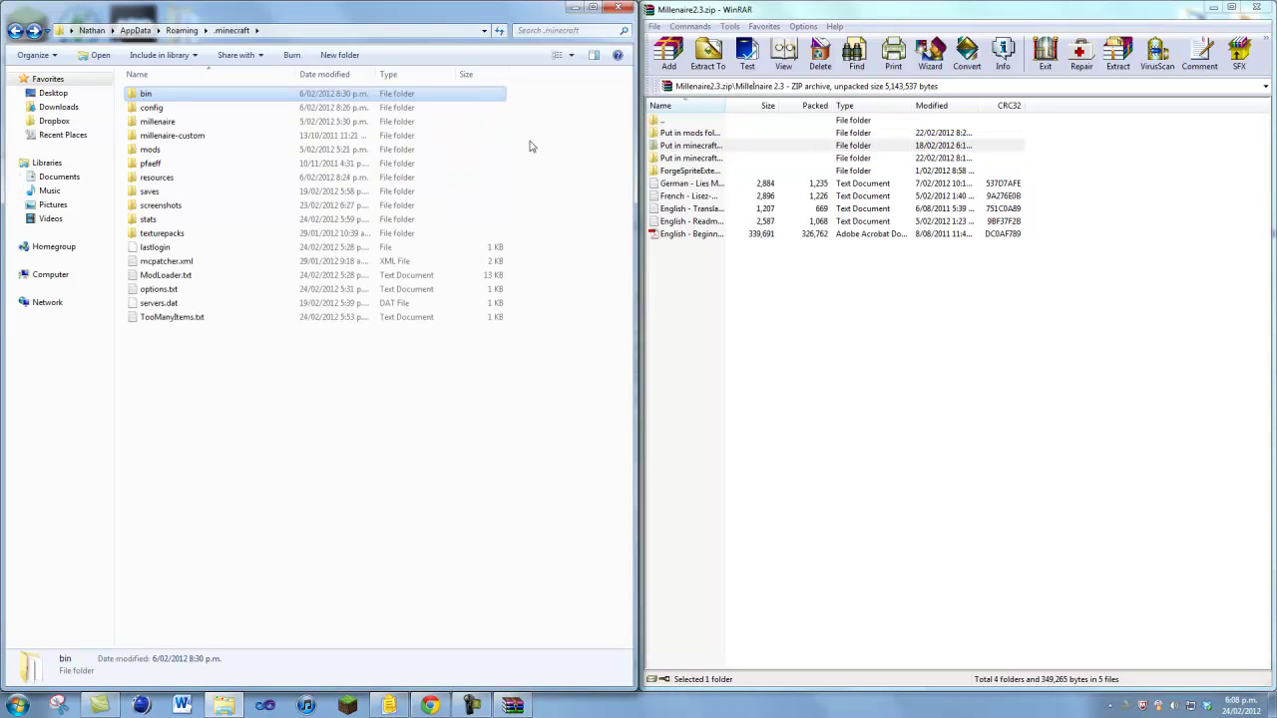
double_click(223, 156)
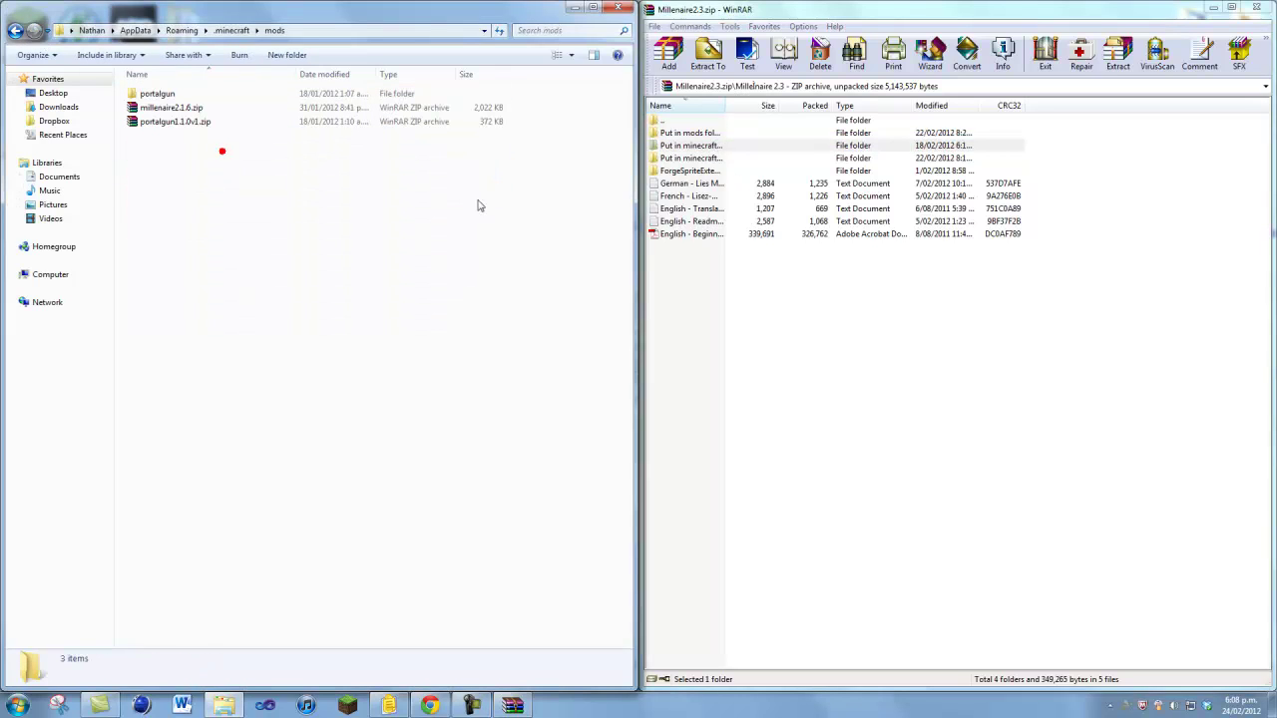
click(193, 107)
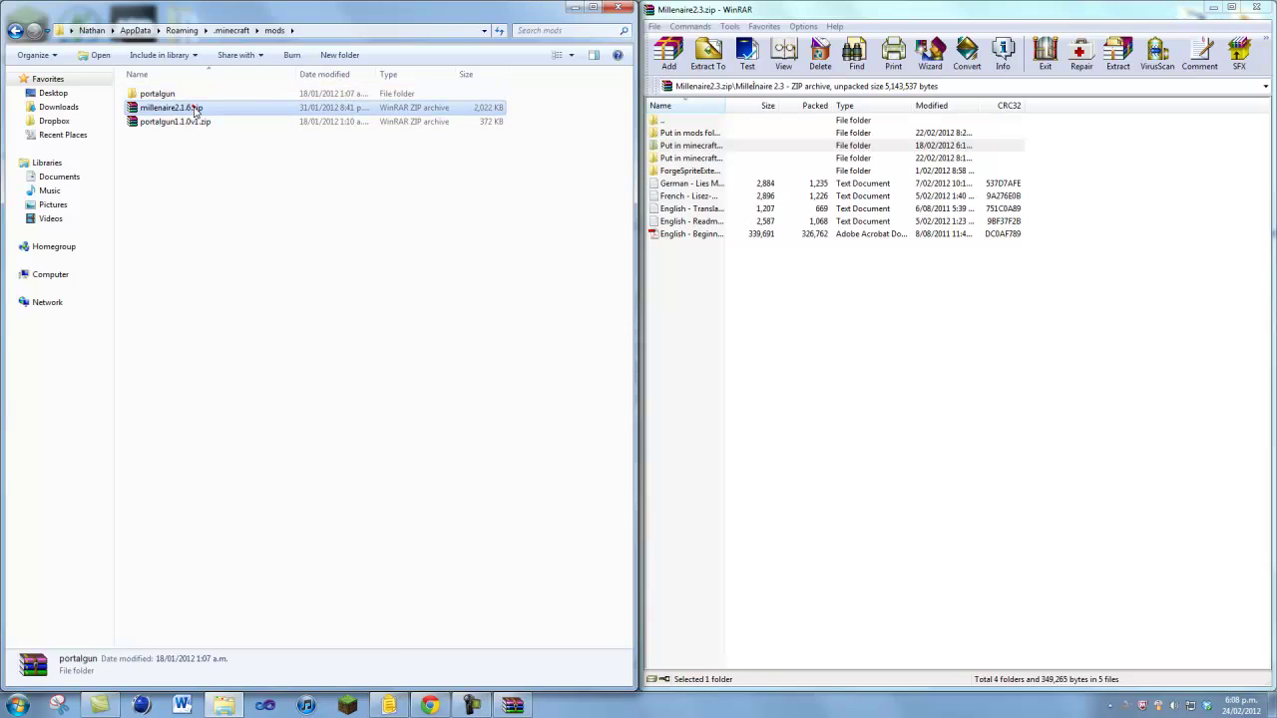
Look inside the archive's ForgeSpriteExtender-SRC folder and return to the Millénaire 2.3 folder.
click(701, 148)
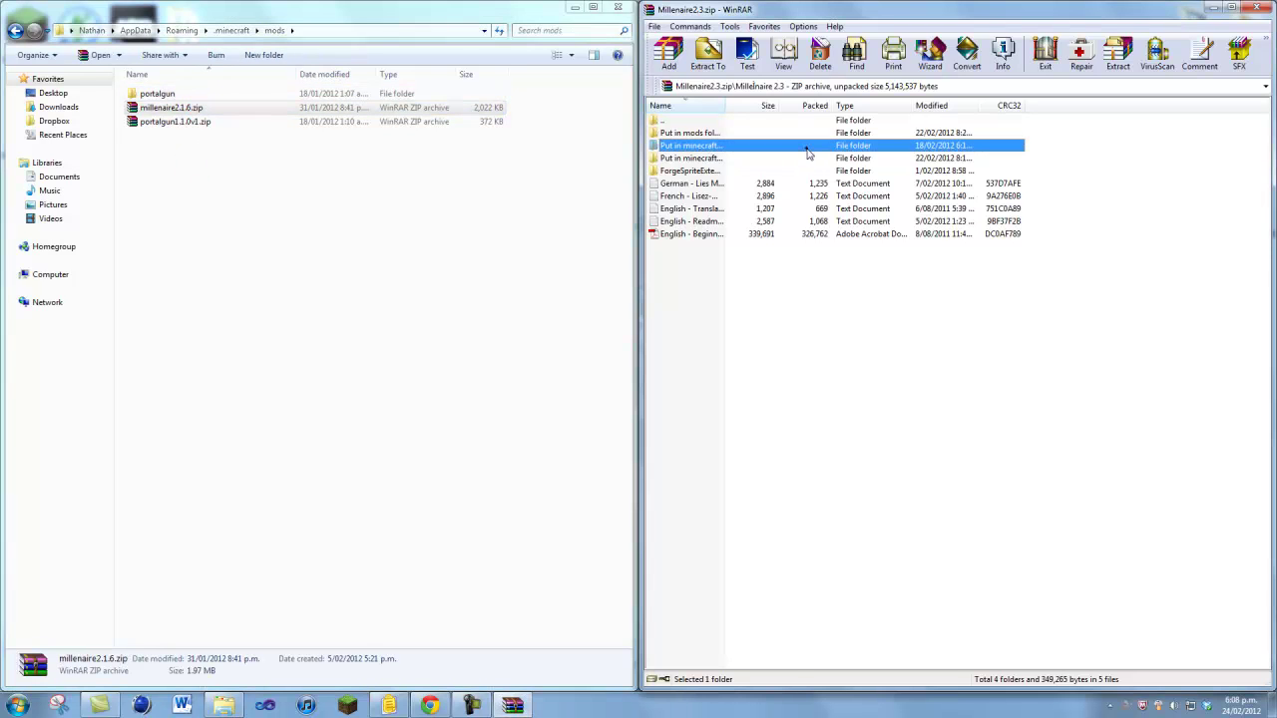
double_click(748, 171)
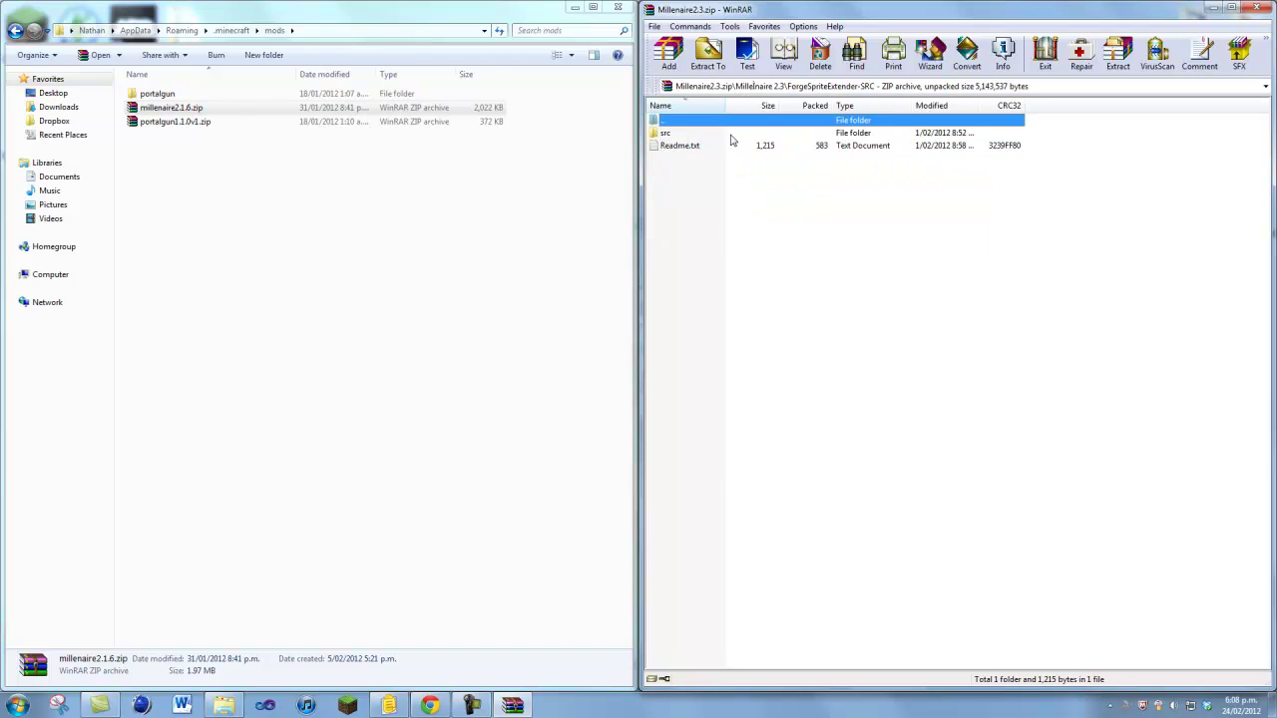
double_click(738, 133)
double_click(737, 122)
double_click(738, 121)
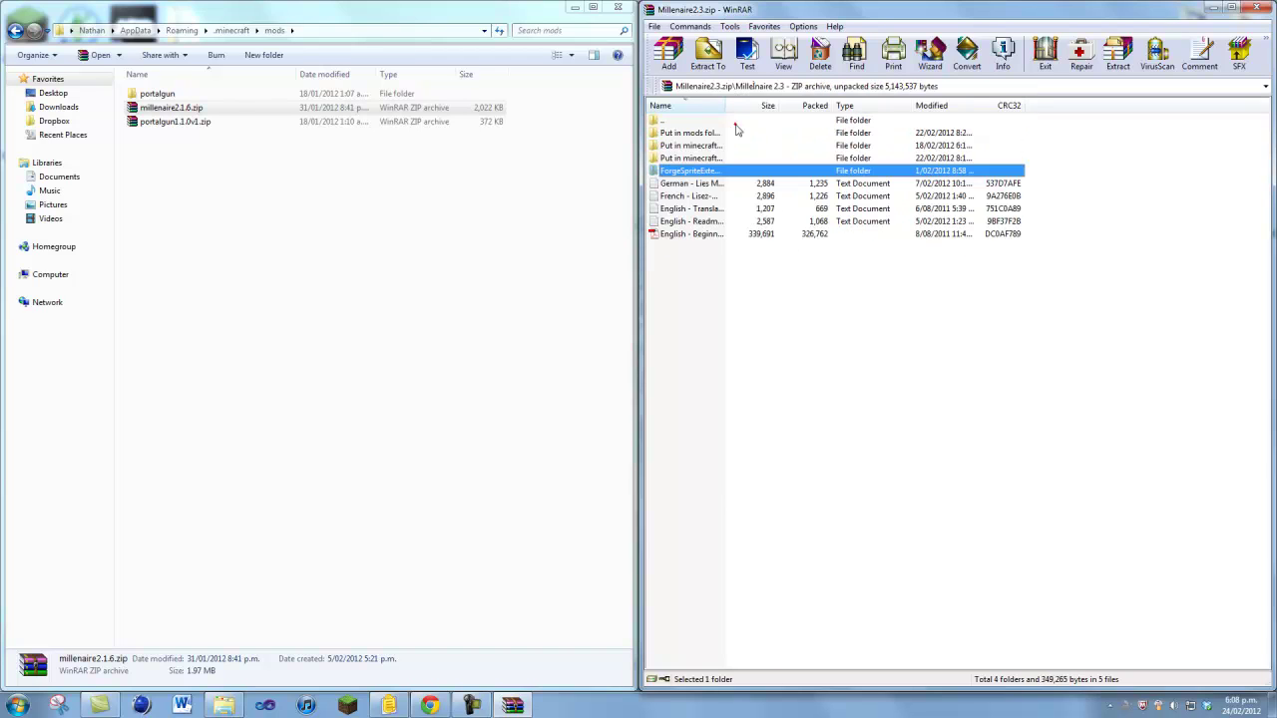
click(717, 175)
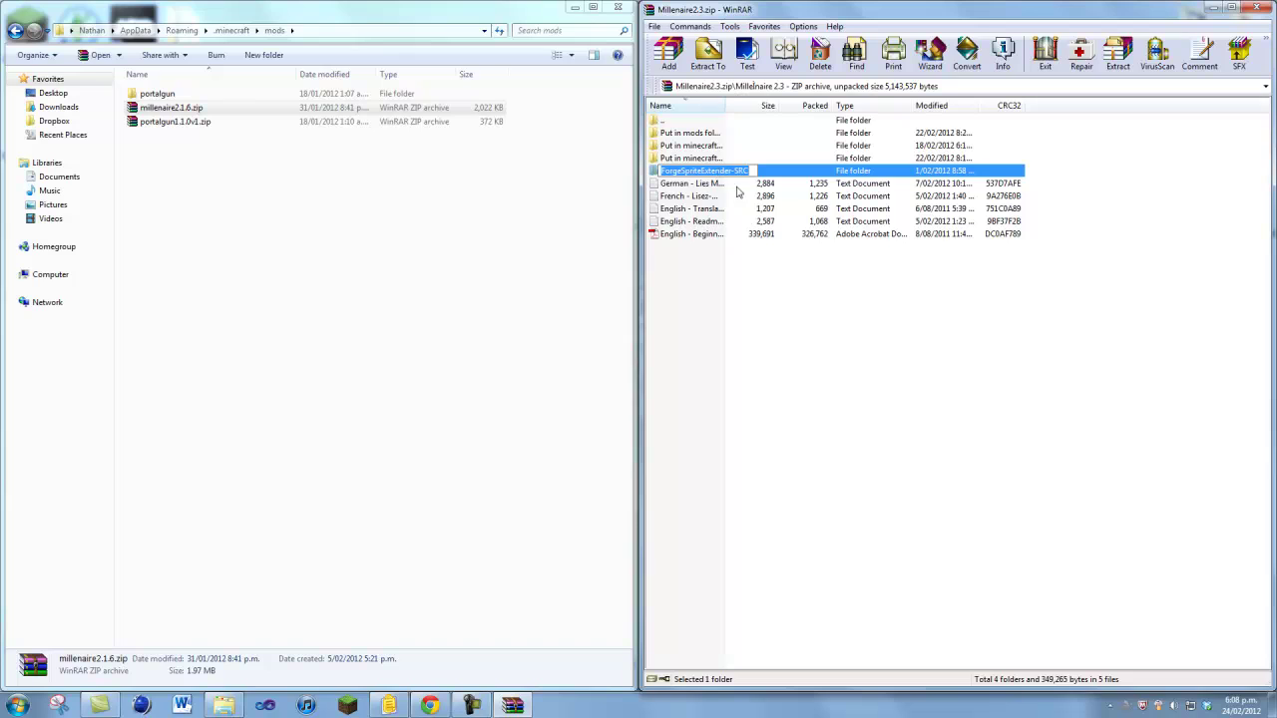
key(Escape)
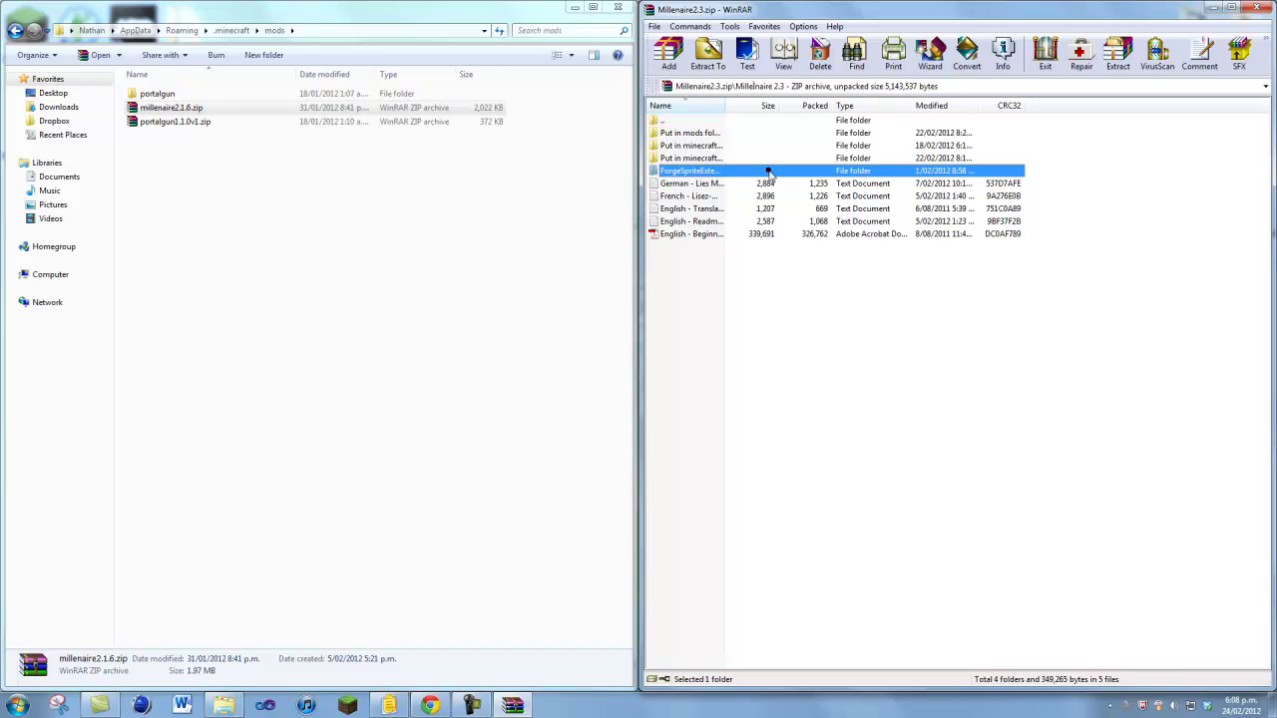
Open the "Put in mods folder" directory in the archive and select millenaire2.3.zip.
click(704, 158)
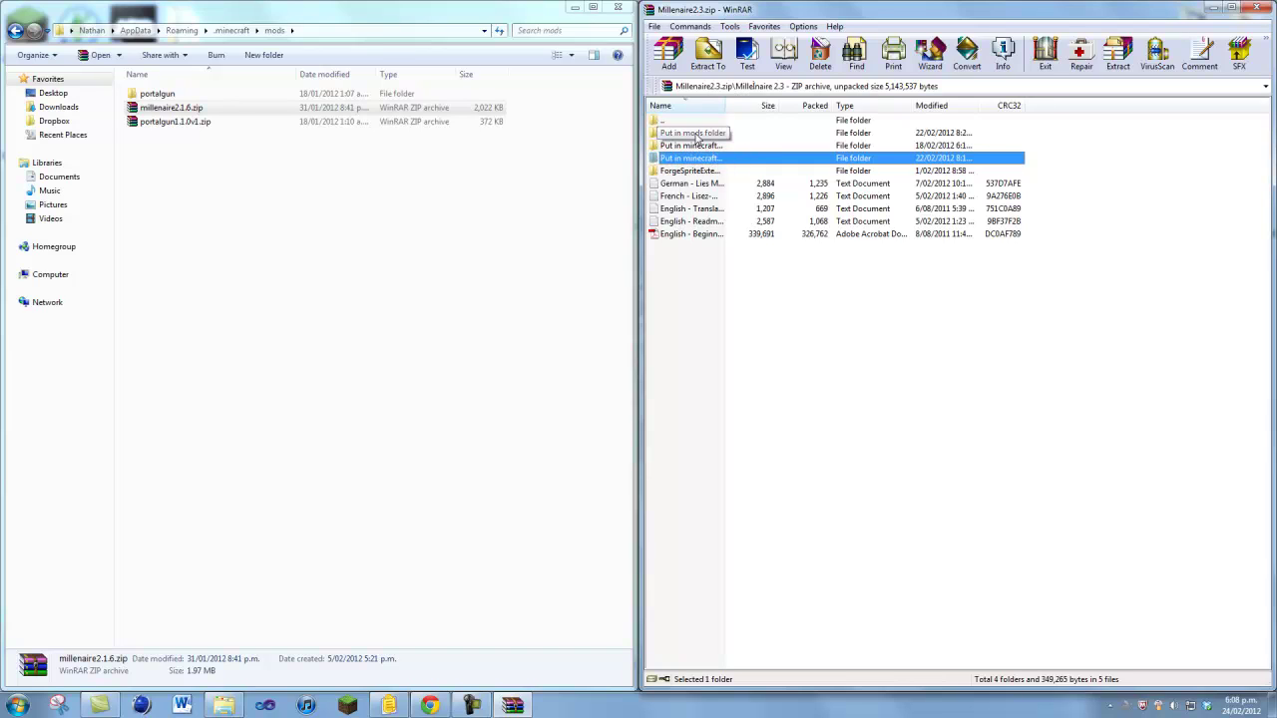
double_click(698, 133)
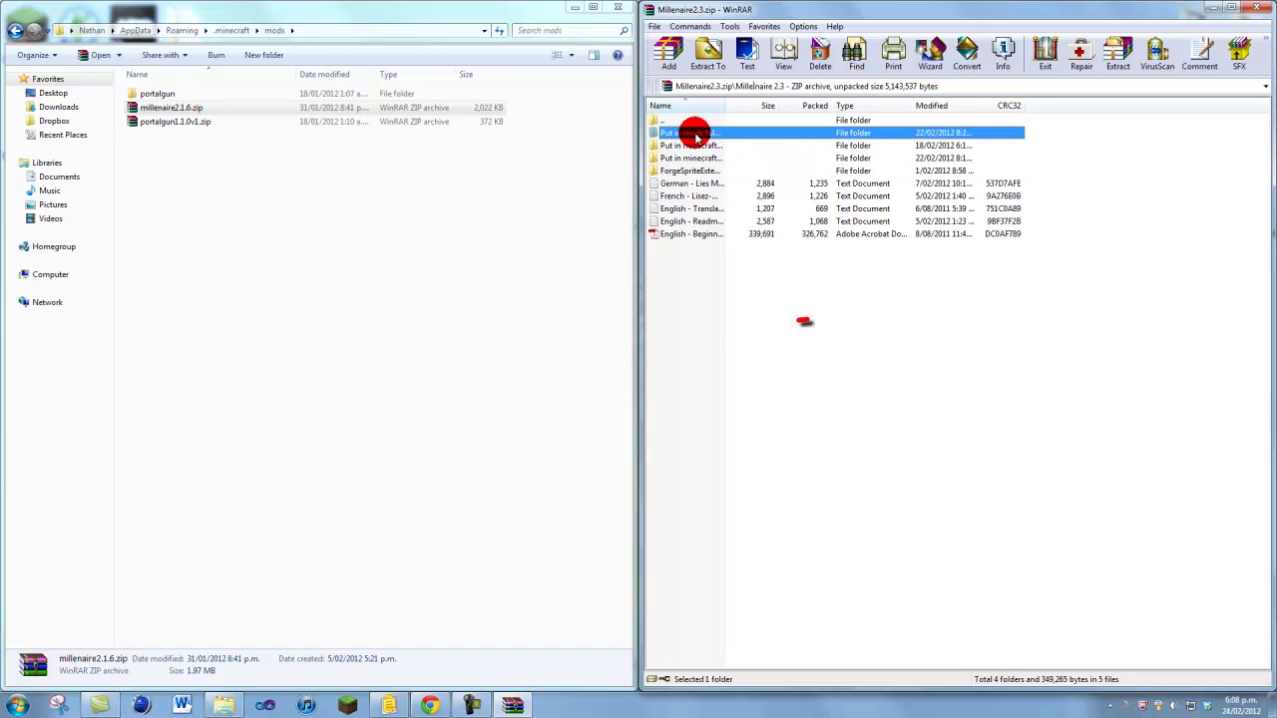
mouse_move(699, 133)
mouse_down()
mouse_move(364, 182)
mouse_move(727, 140)
mouse_up()
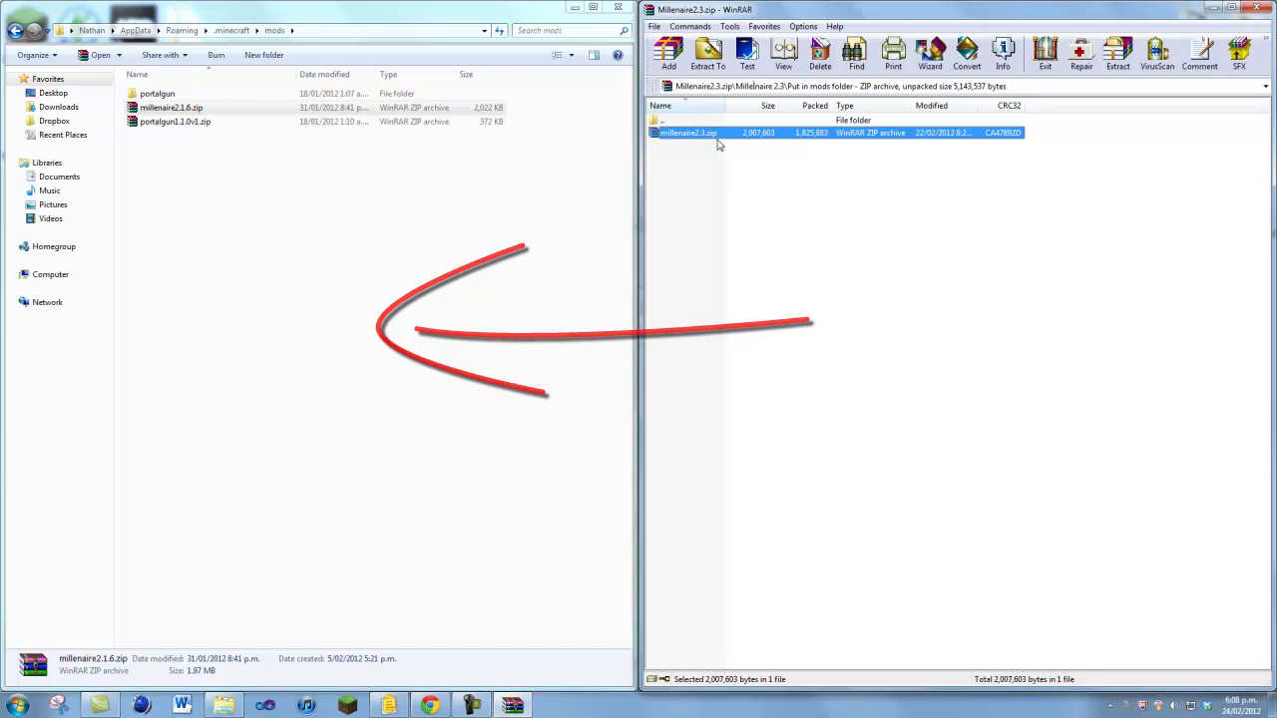
Return Explorer to the .minecraft folder and open "Put in minecraft folder" in the archive.
double_click(688, 119)
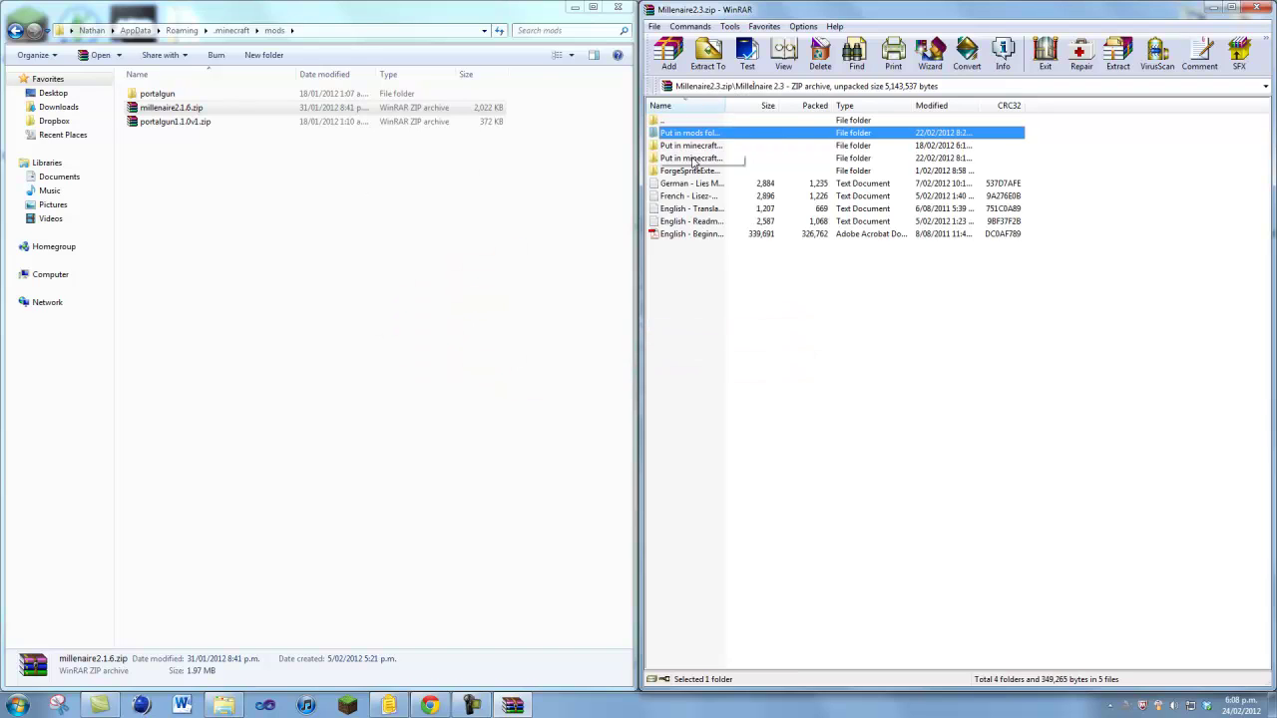
click(695, 160)
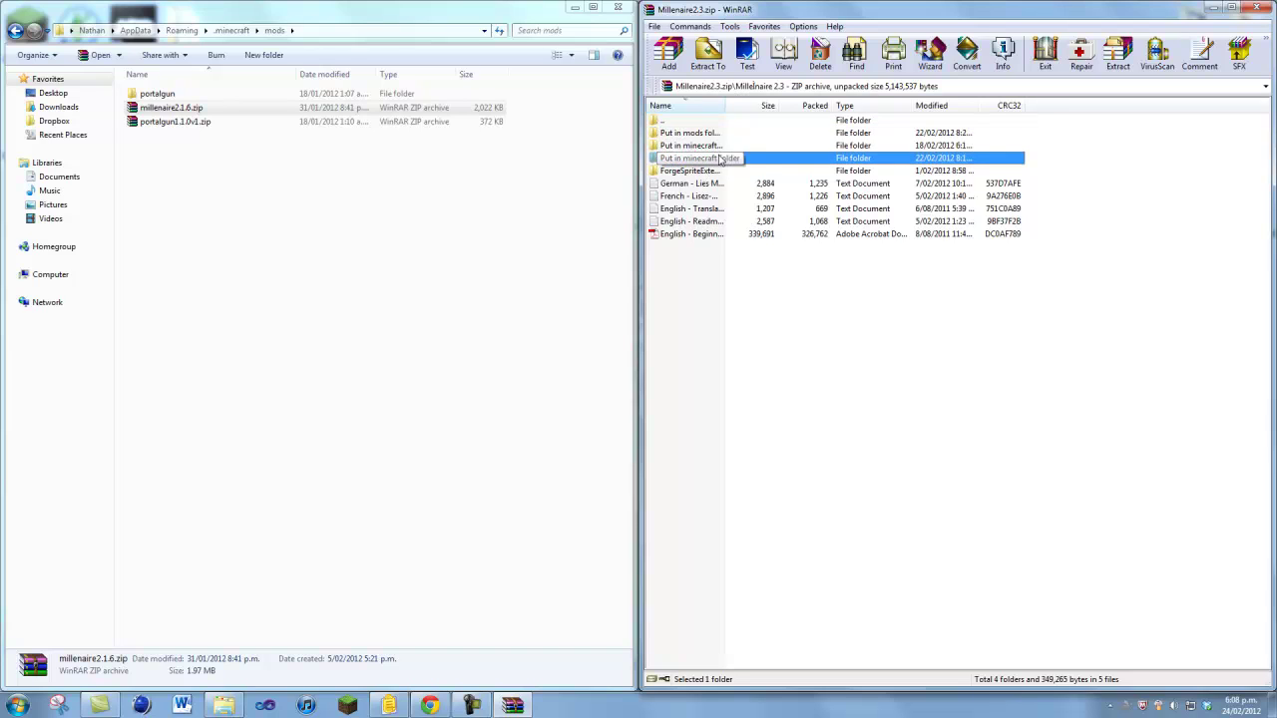
click(257, 162)
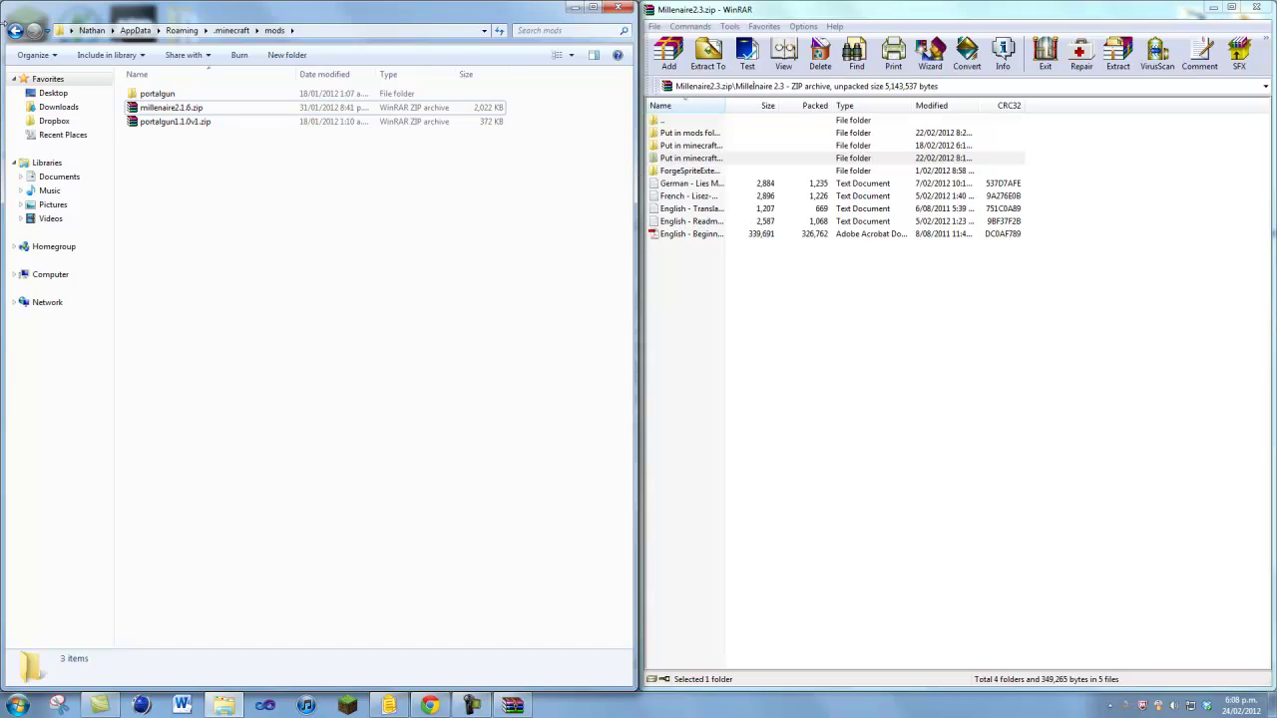
click(12, 32)
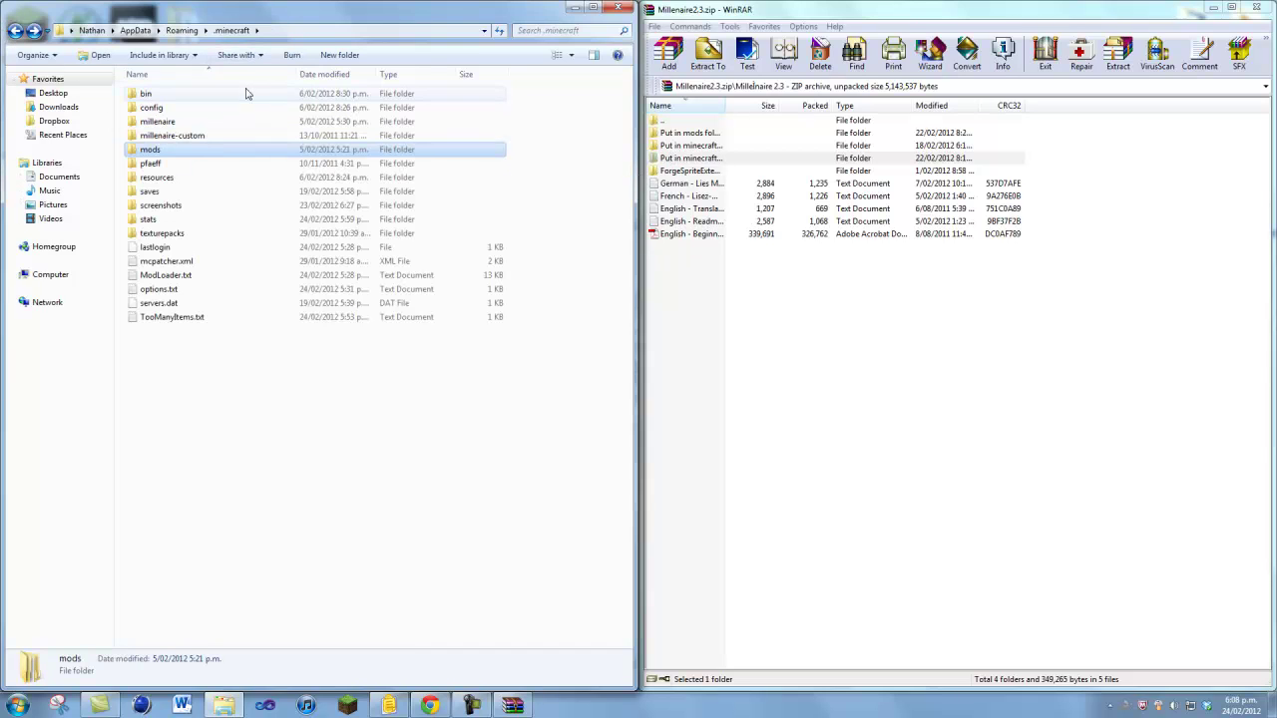
click(717, 160)
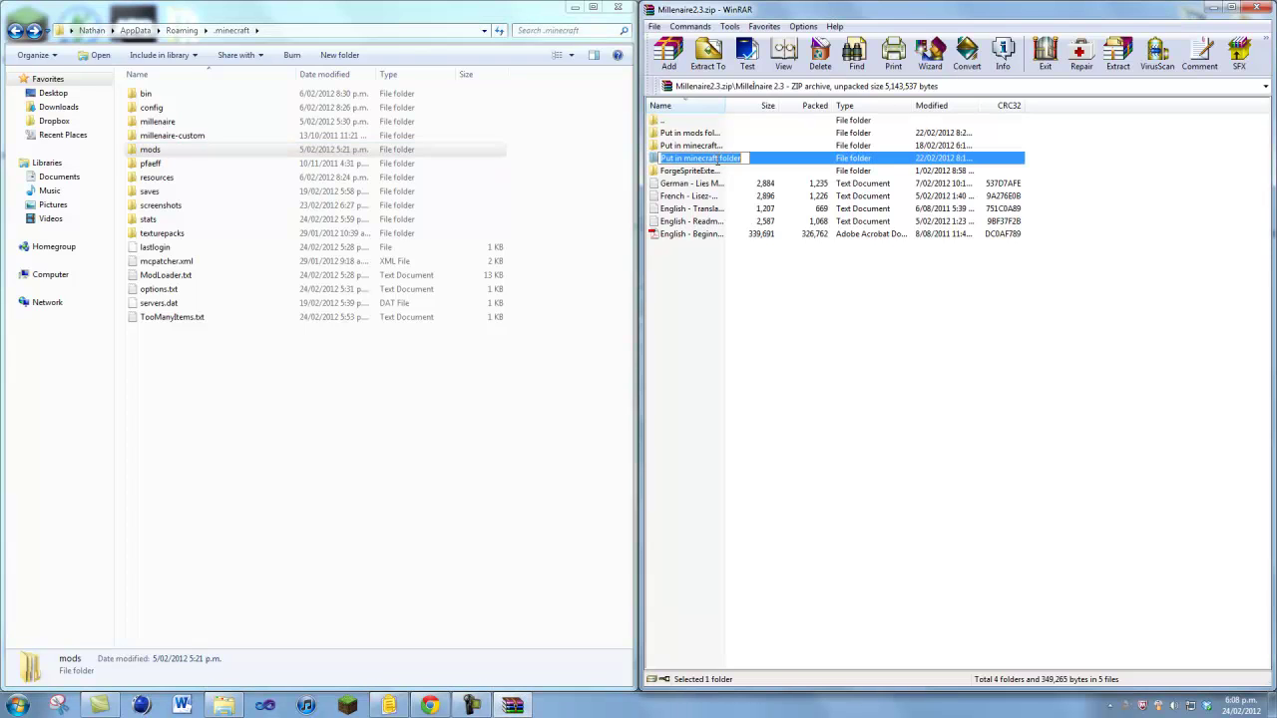
key(Escape)
right_click(778, 160)
click(737, 165)
double_click(736, 161)
Select both the millenaire-custom and millenaire folders in the archive.
drag(711, 148, 743, 171)
click(710, 140)
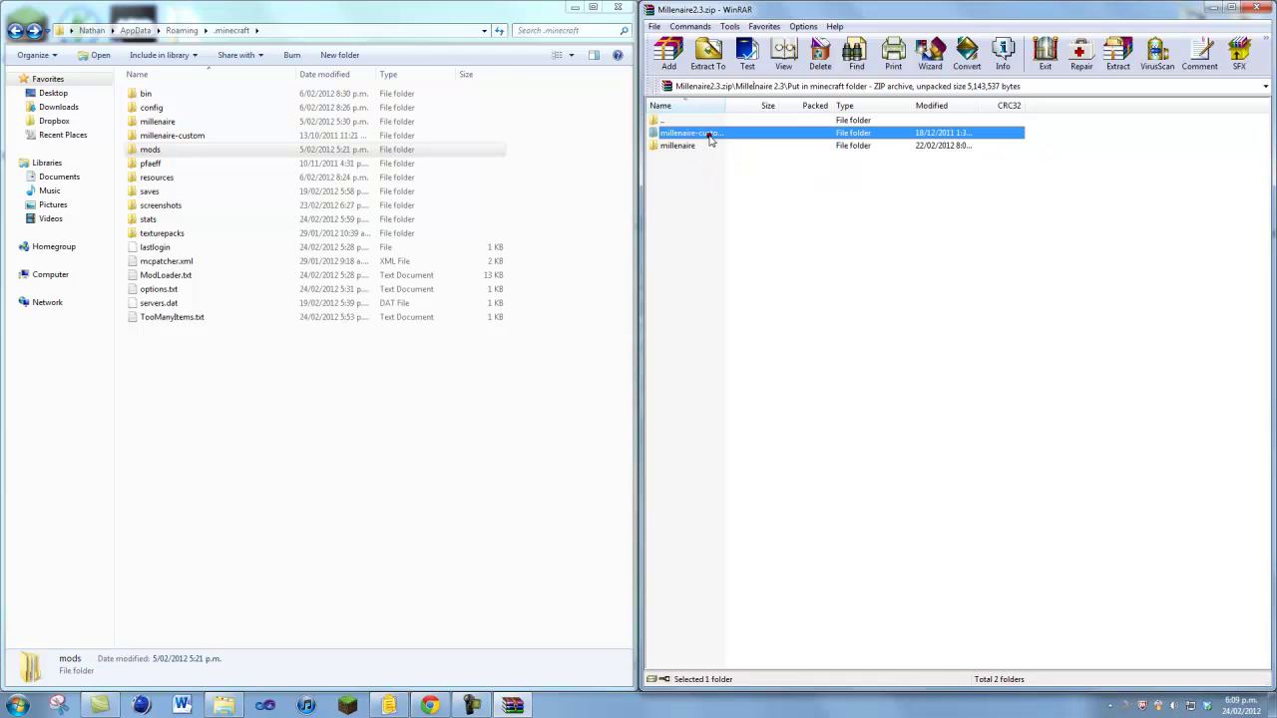
ctrl+click(681, 150)
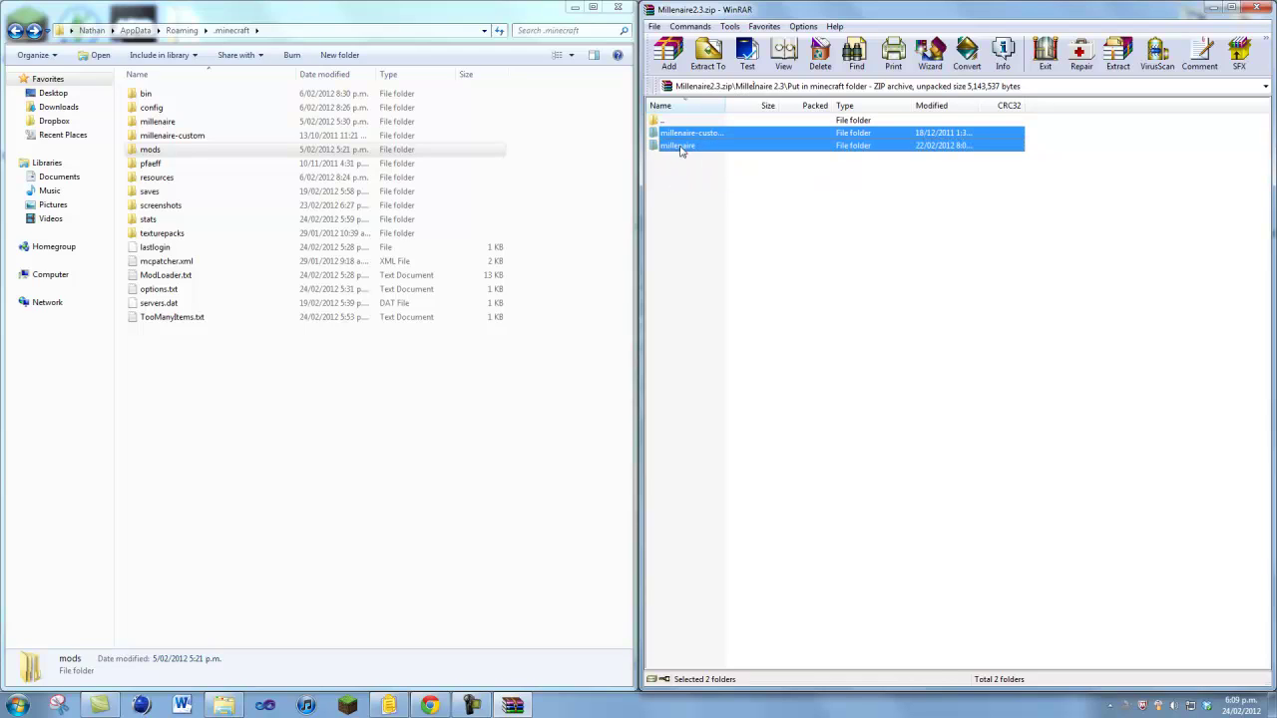
ctrl+click(783, 145)
ctrl+click(763, 146)
mouse_move(690, 140)
mouse_down()
mouse_move(328, 356)
mouse_move(40, 342)
mouse_move(216, 382)
mouse_move(693, 144)
mouse_up()
Open Readme.txt from the archive's ForgeSpriteExtender-SRC folder, read it through to the end and close it.
double_click(741, 121)
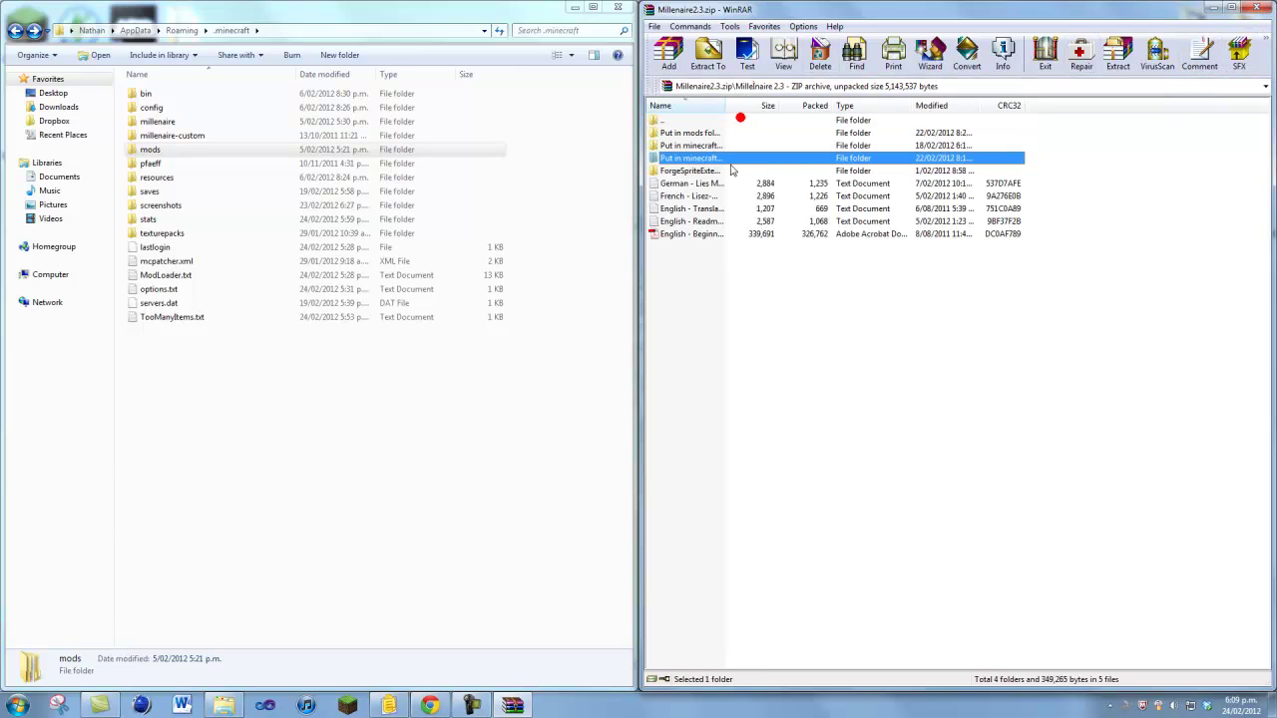
double_click(731, 161)
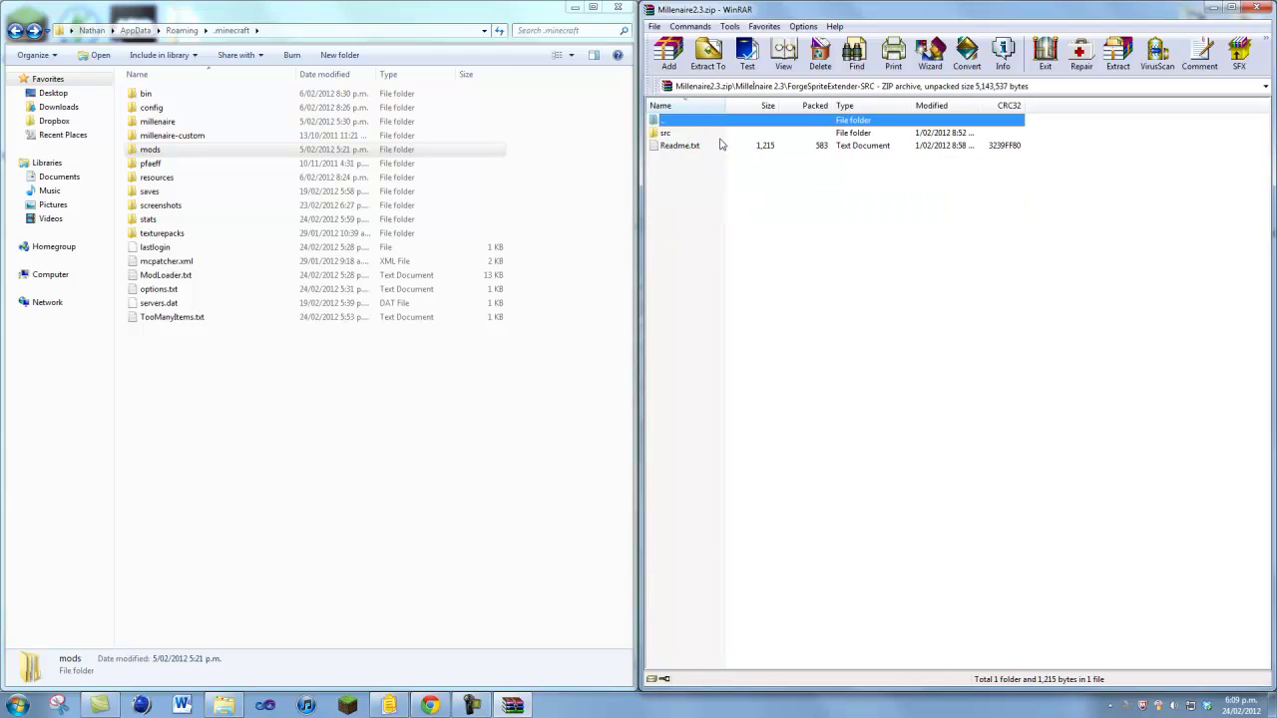
double_click(721, 146)
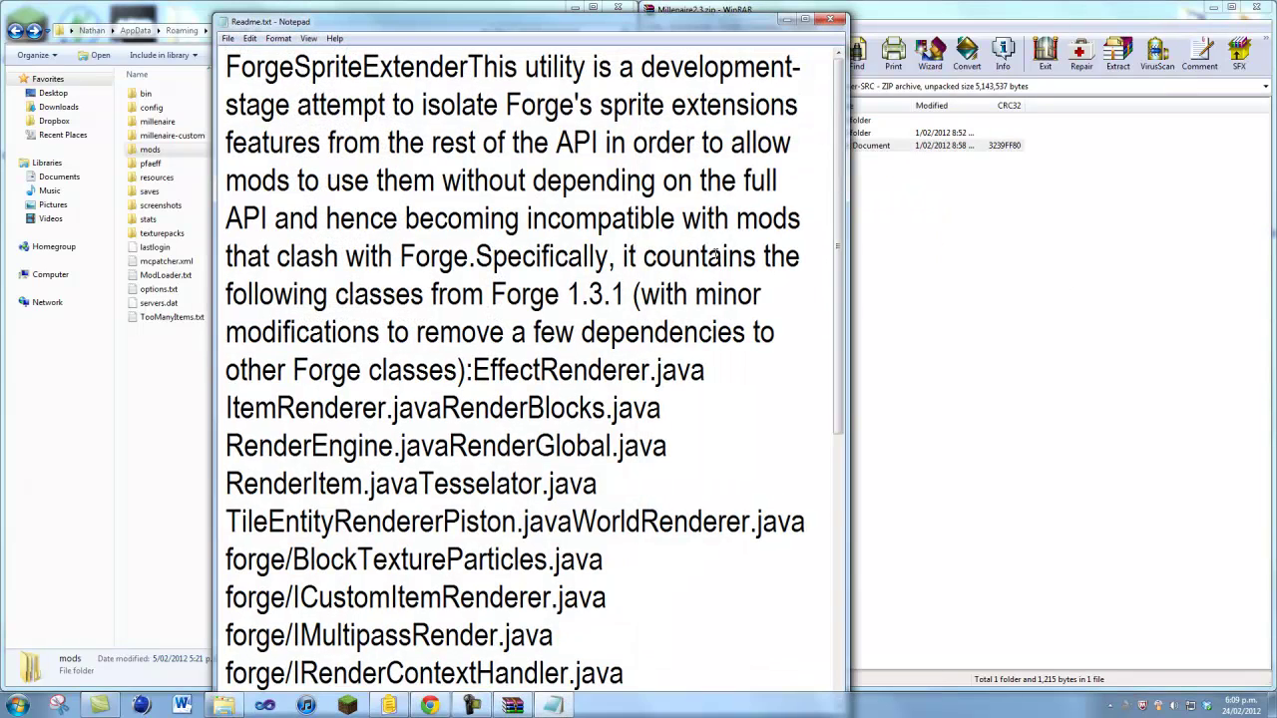
scroll(712, 257, down, 4)
scroll(710, 258, up, 4)
scroll(643, 319, down, 4)
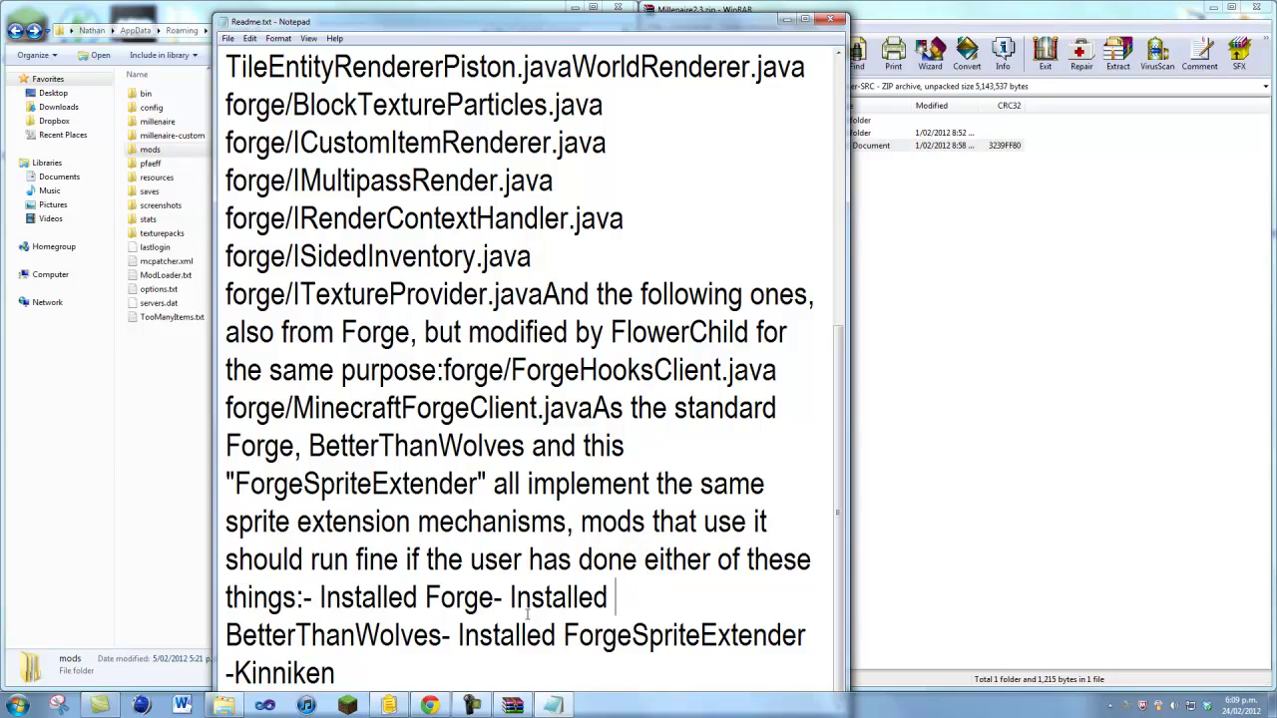
click(830, 19)
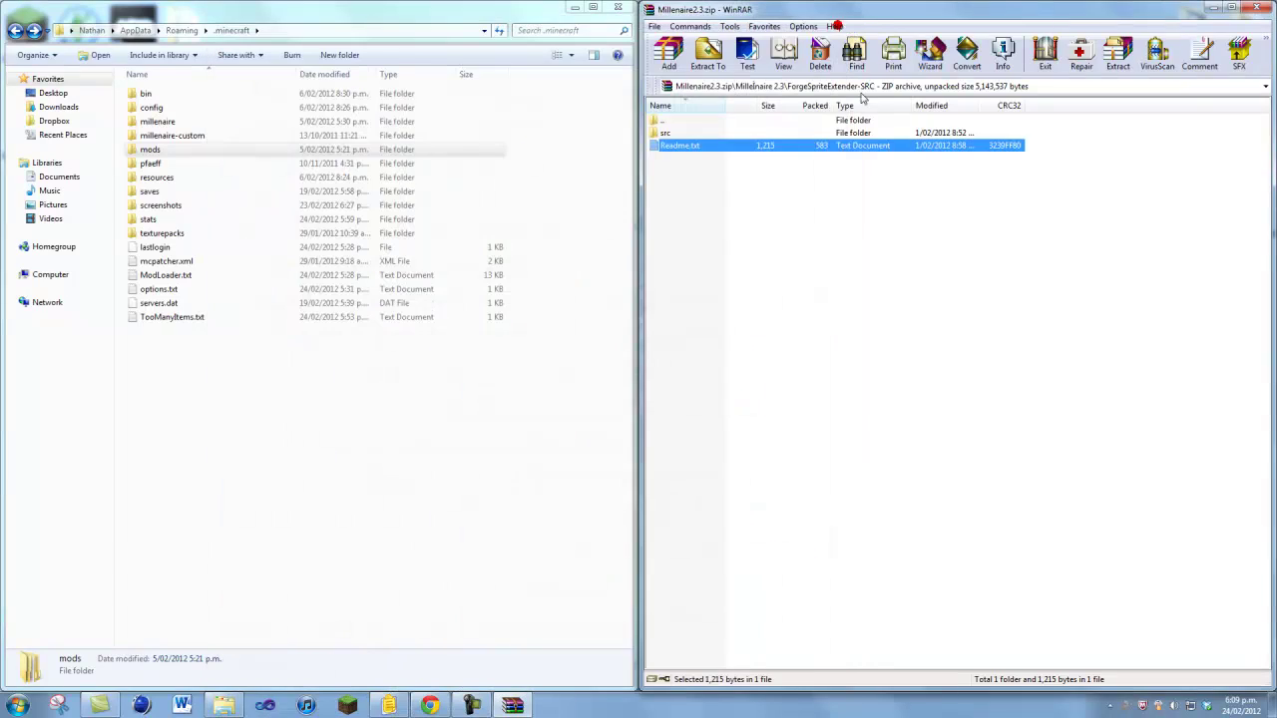
Inspect the ForgeSpriteExtender src folder and the "Put in mods folder" directory, then return to the Millénaire 2.3 folder.
double_click(834, 133)
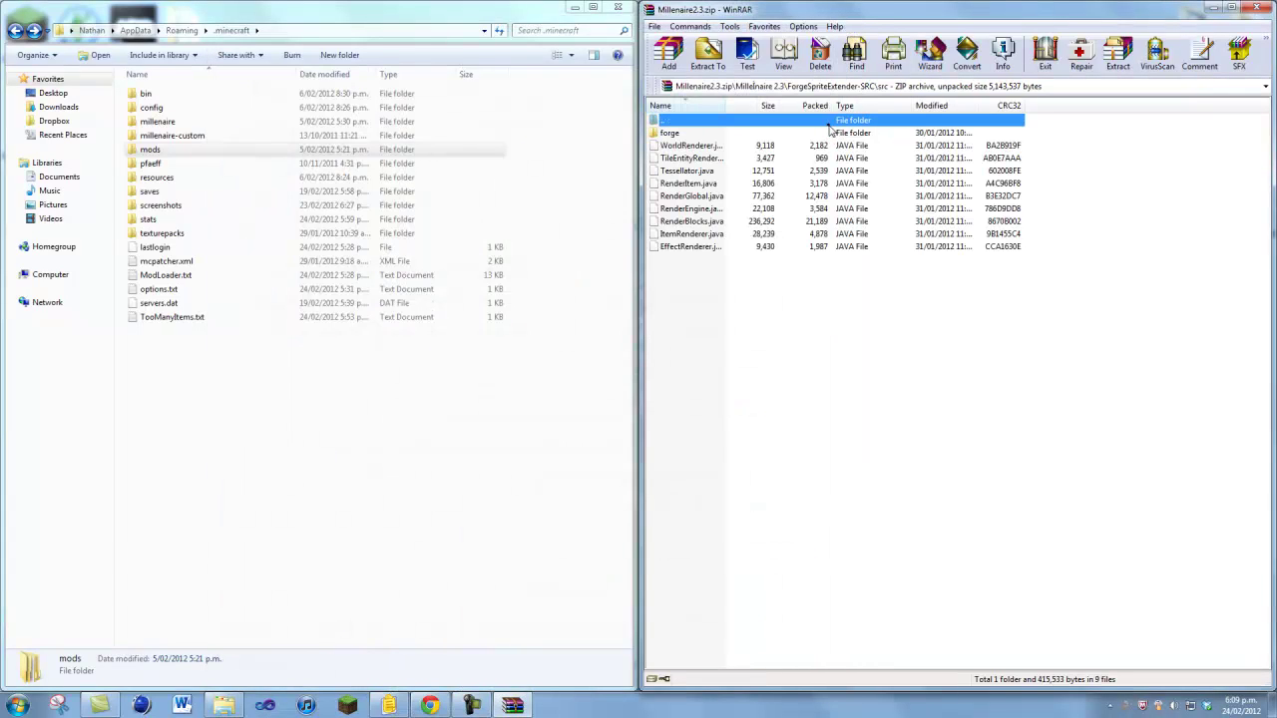
double_click(830, 122)
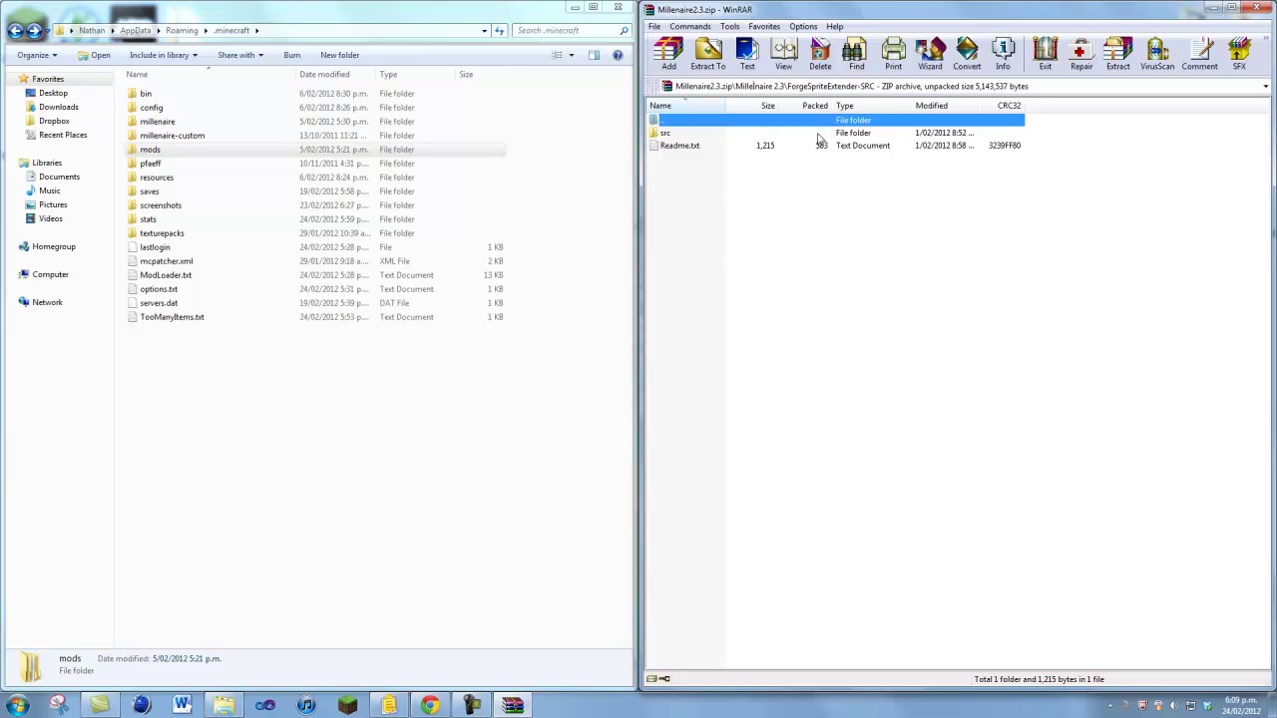
double_click(816, 121)
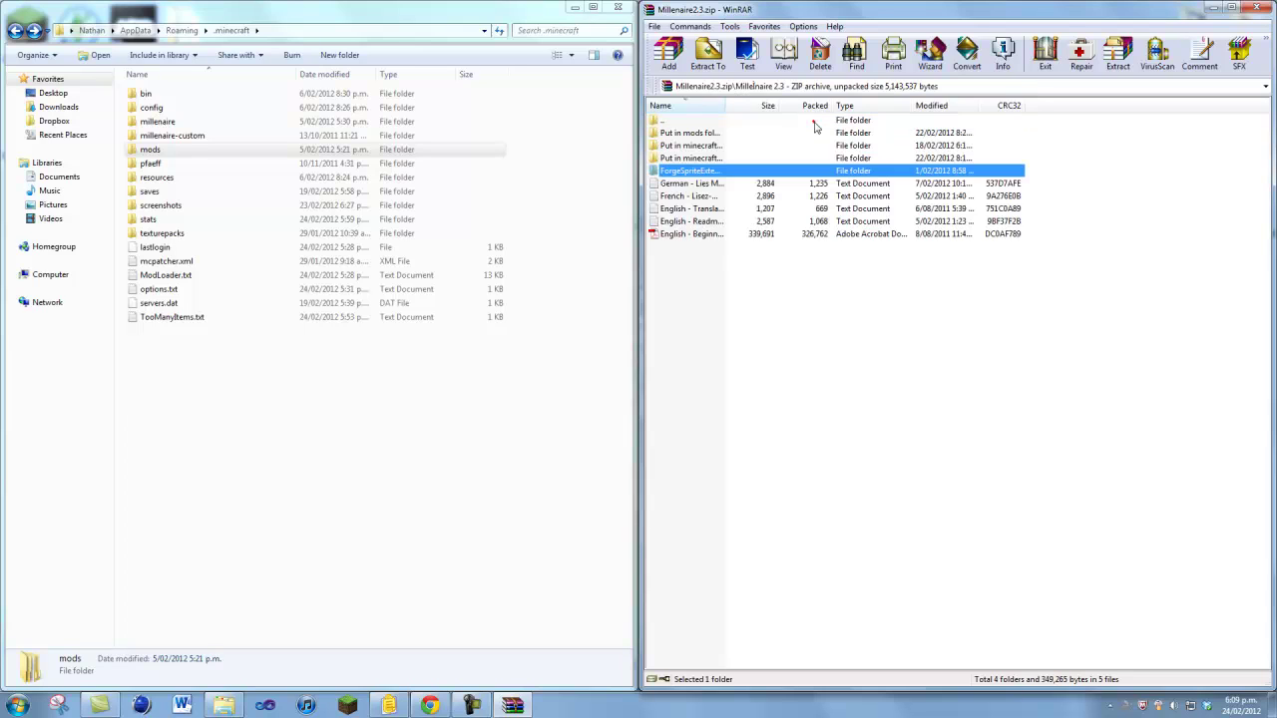
double_click(779, 132)
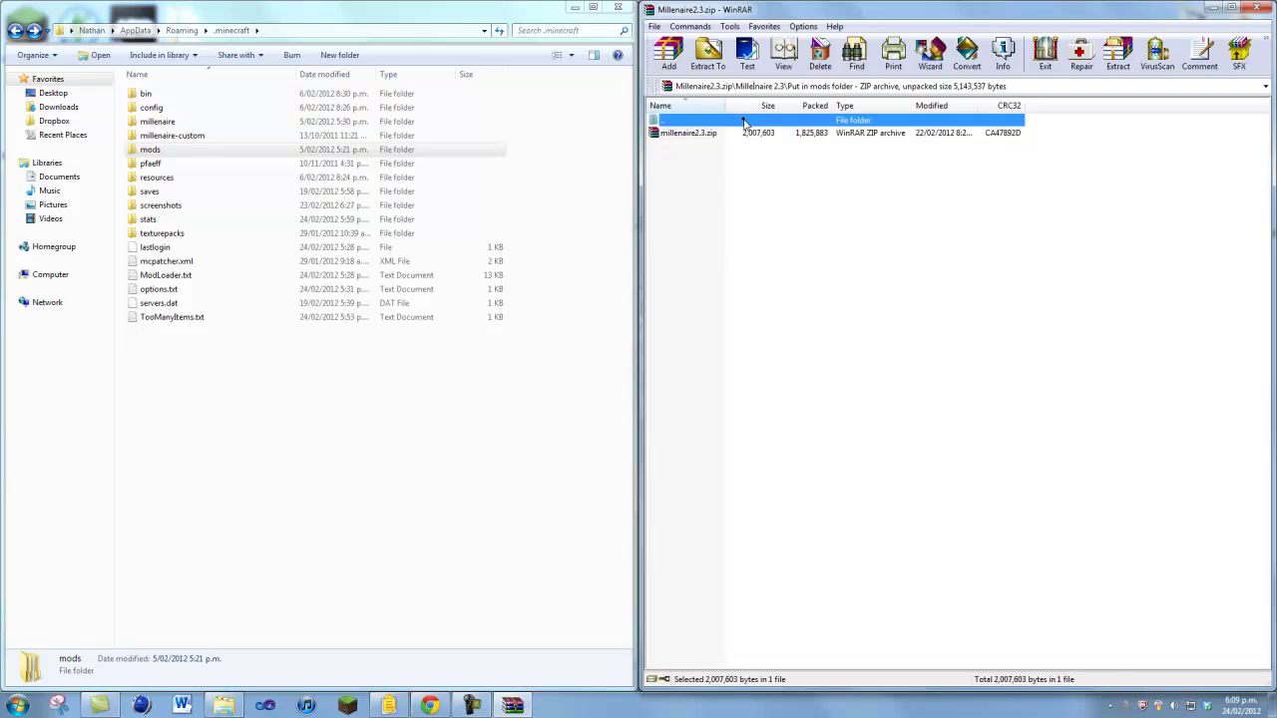
double_click(742, 120)
Check the full name of the "Put in minecraft.jar (if Forge absent)" folder and select minecraft.jar in the bin folder.
click(736, 159)
click(733, 146)
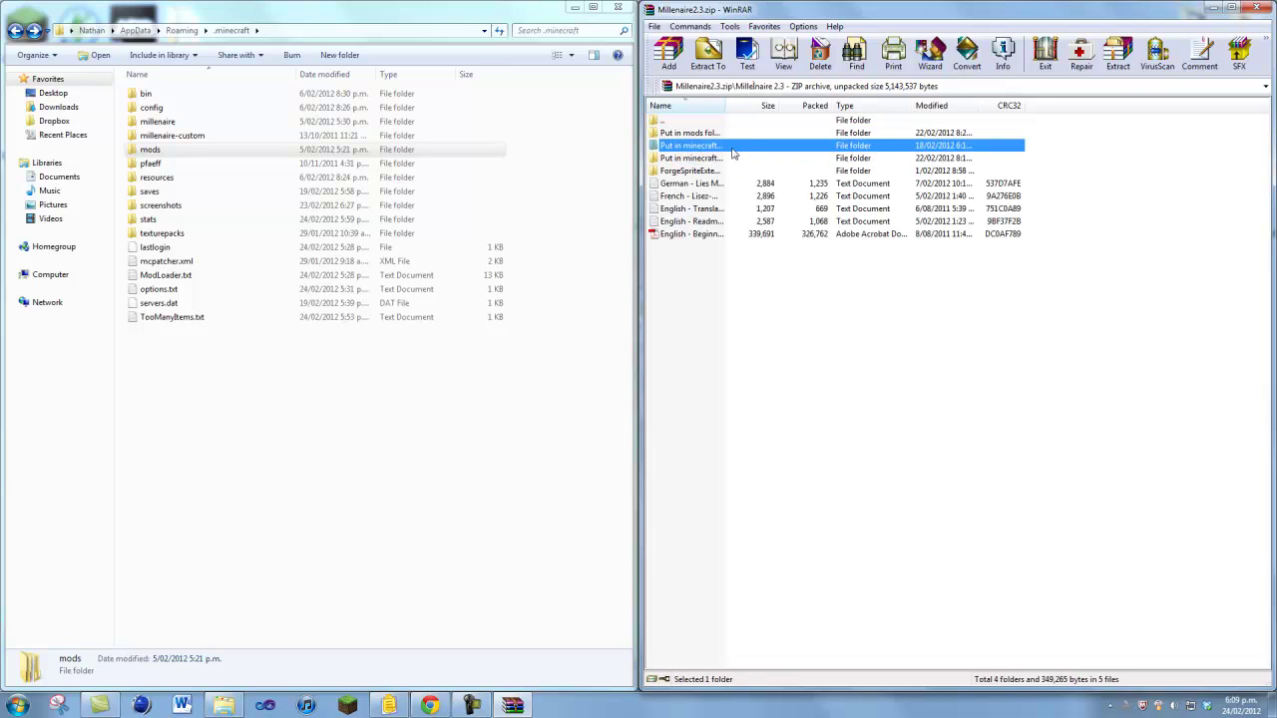
click(731, 147)
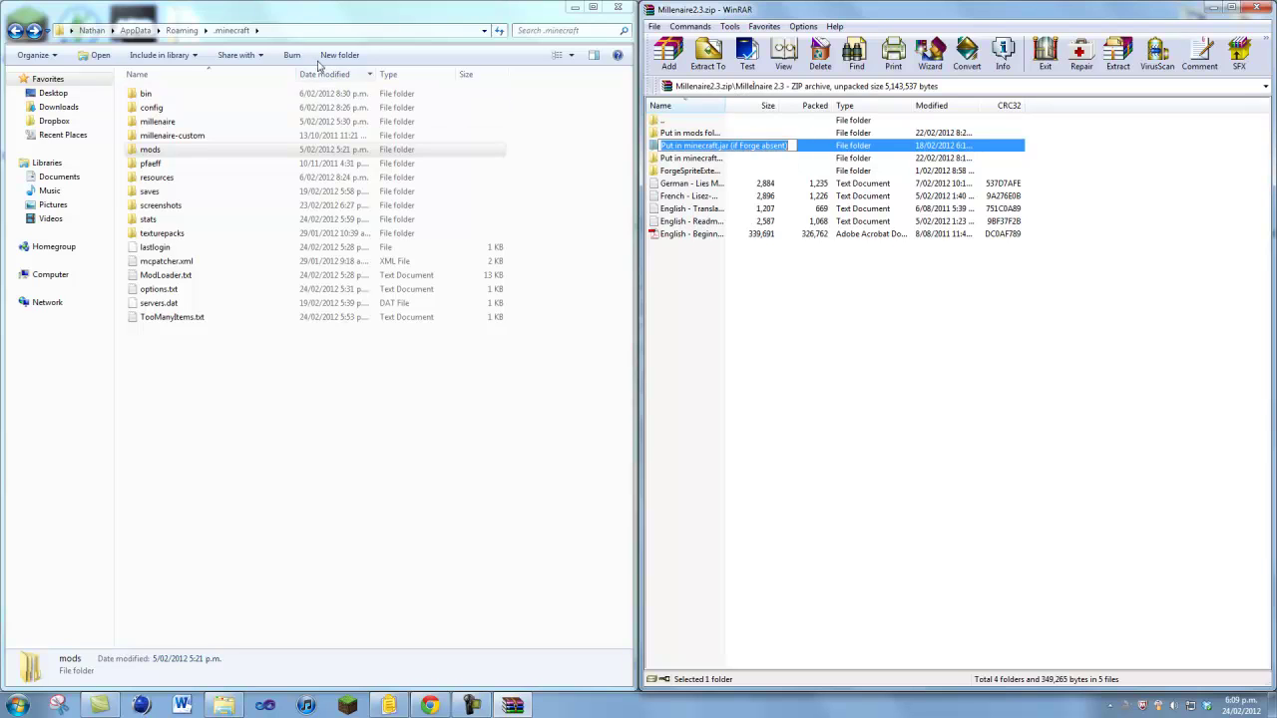
double_click(261, 96)
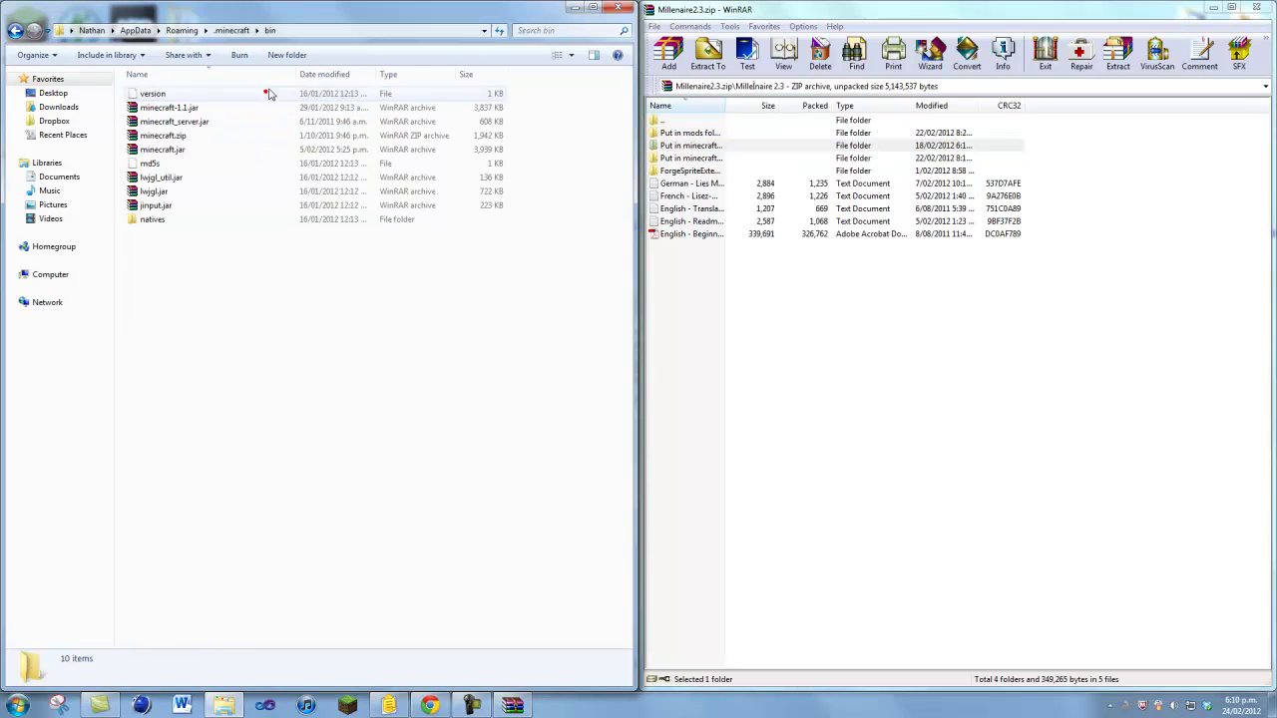
click(268, 149)
click(830, 290)
click(742, 161)
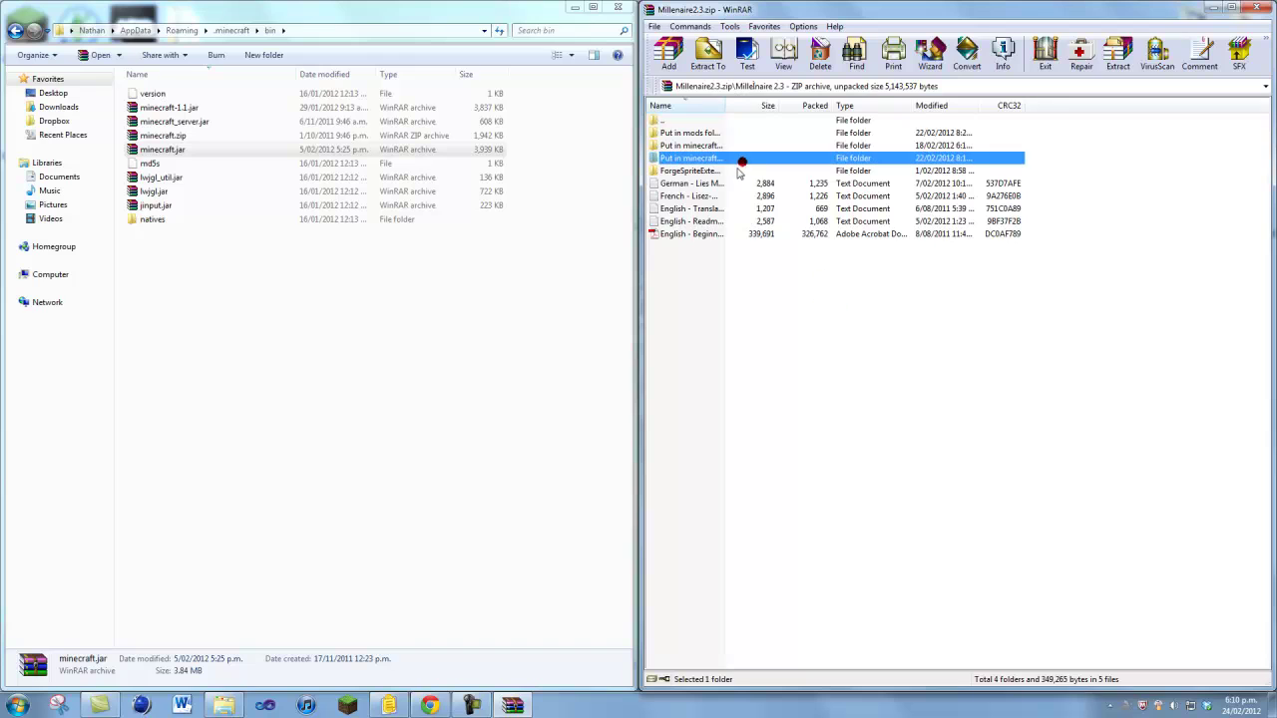
double_click(739, 170)
double_click(741, 122)
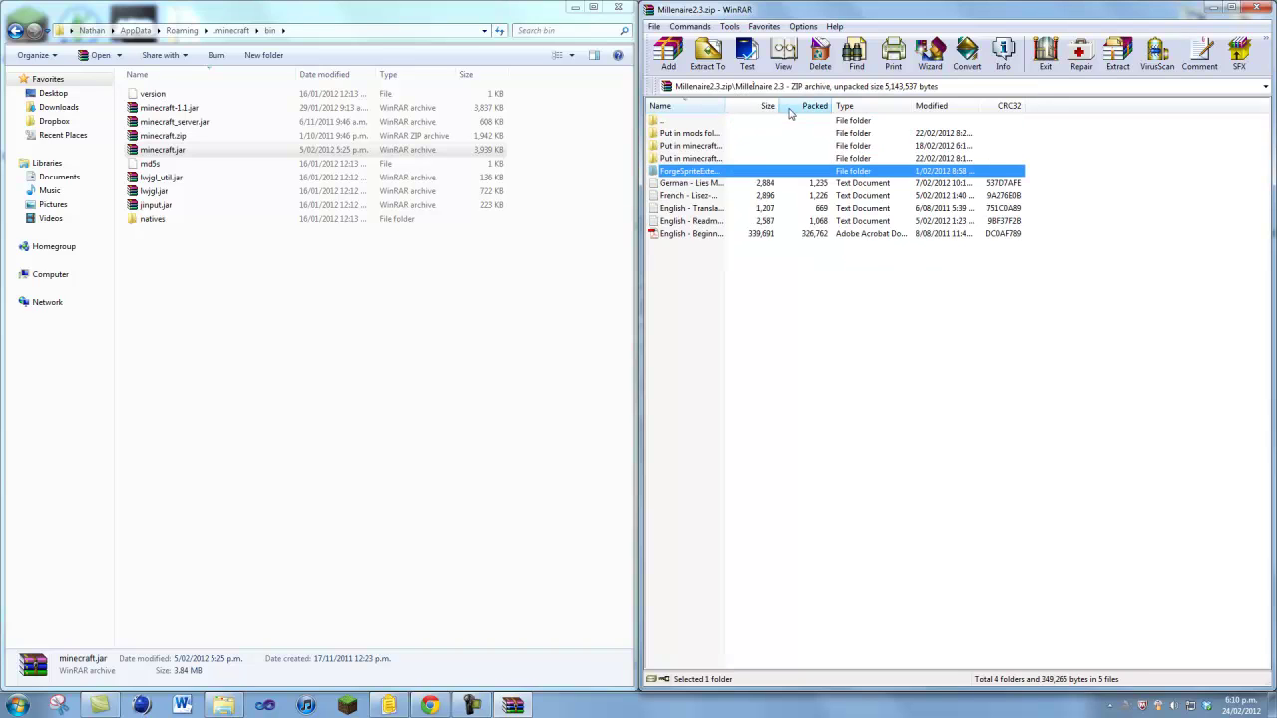
click(300, 364)
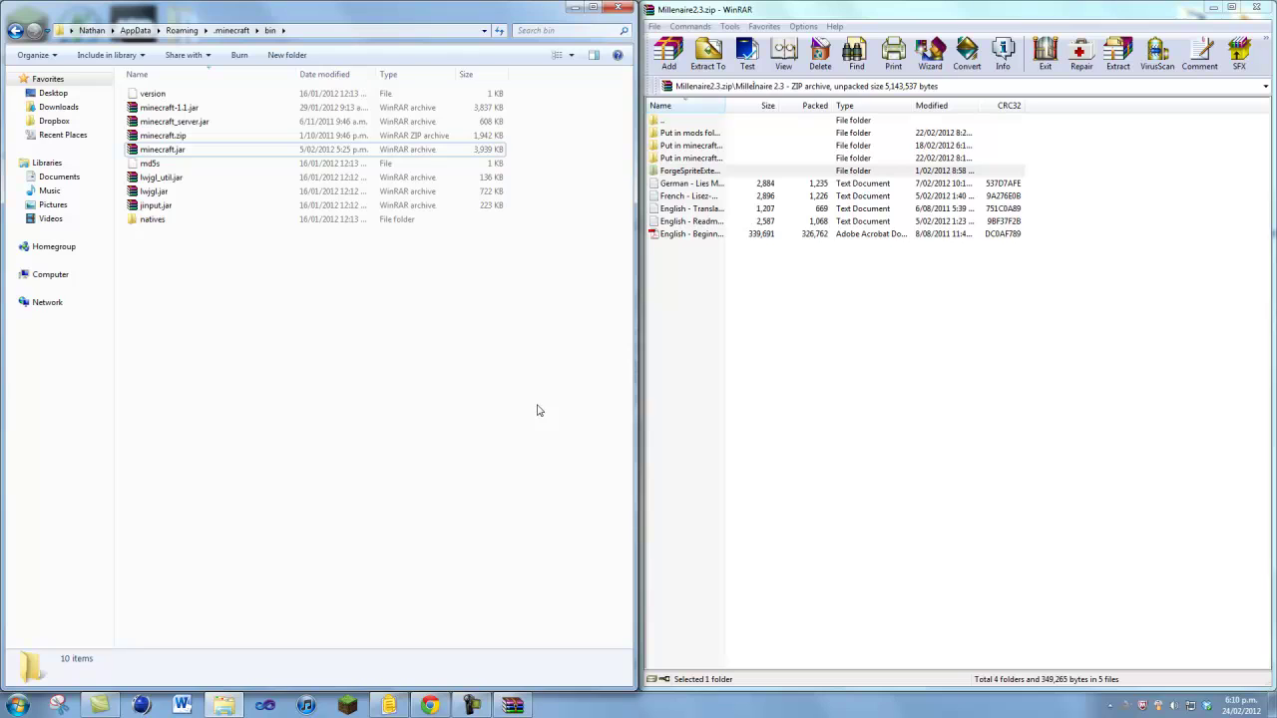
Close the Millenaire2.3.zip archive window and the bin folder window.
click(1256, 7)
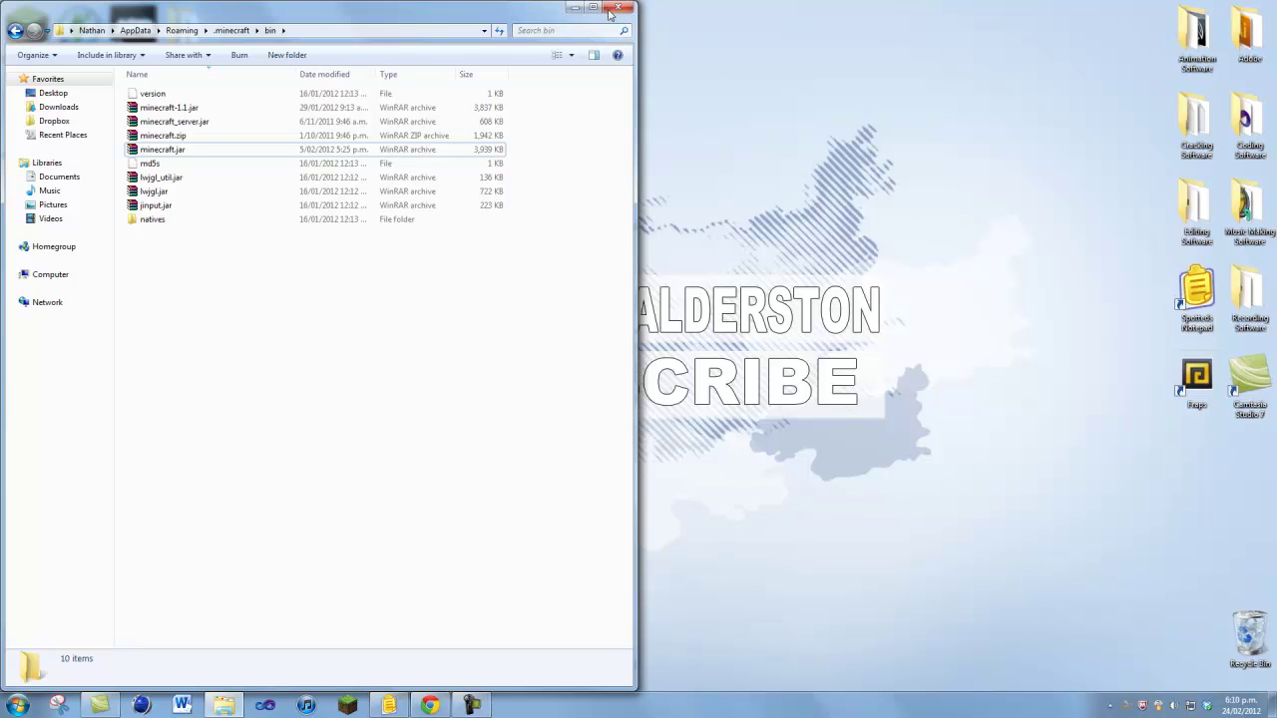
click(611, 12)
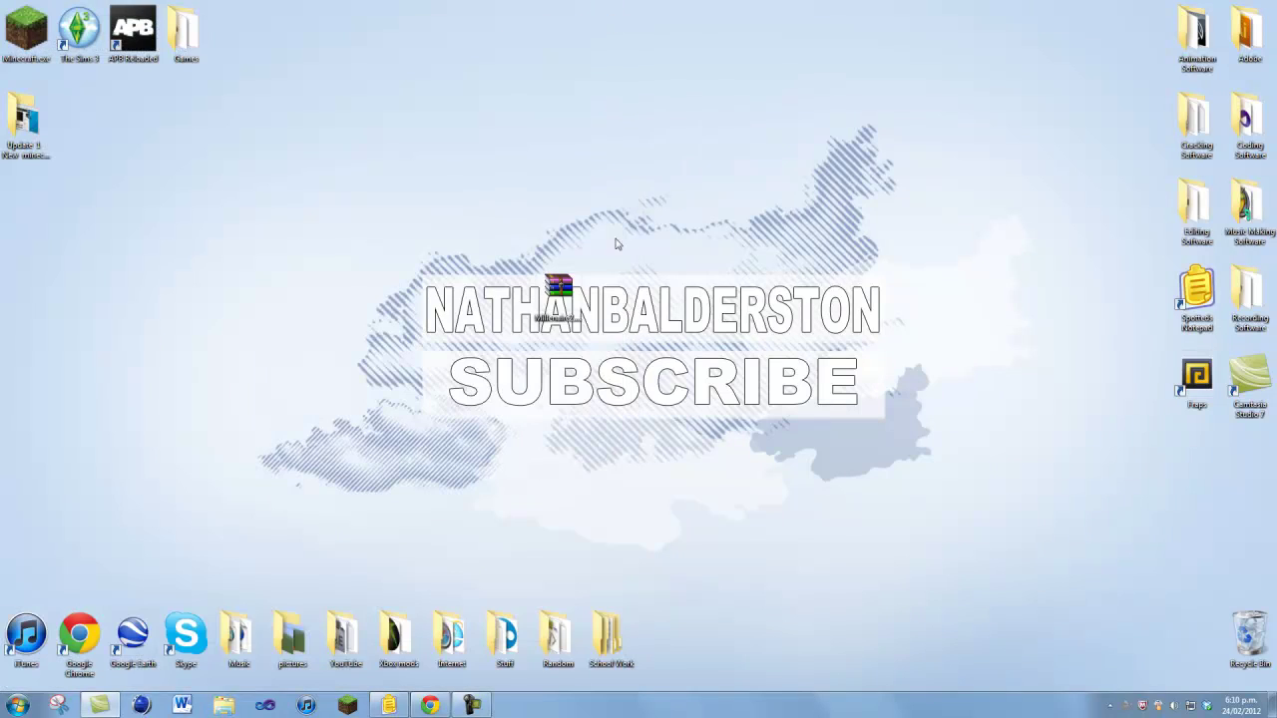
drag(544, 256, 598, 329)
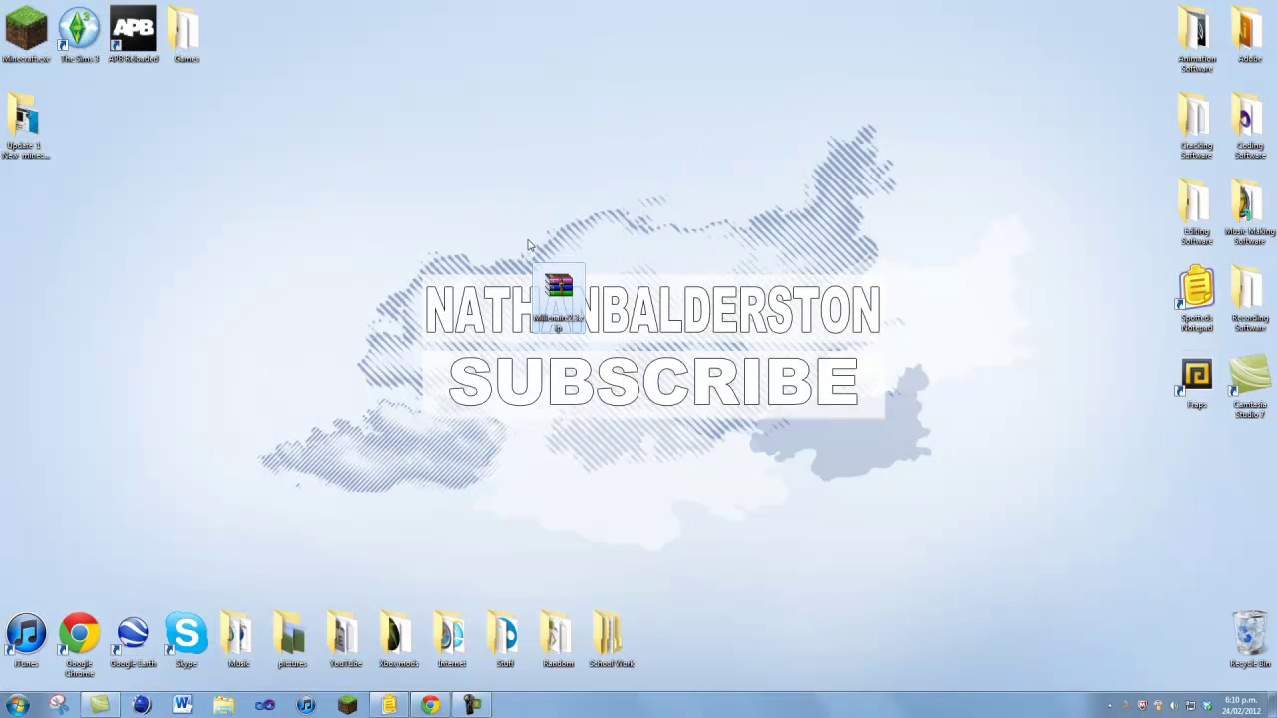
click(528, 249)
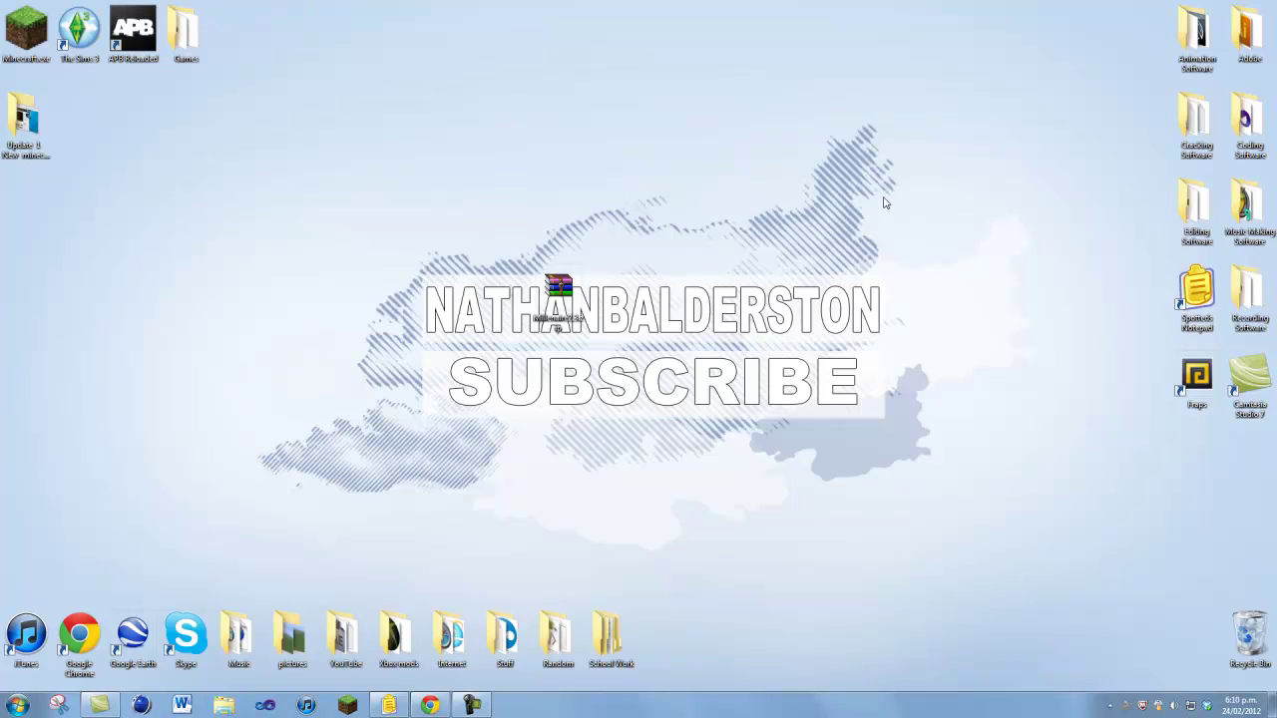
click(495, 245)
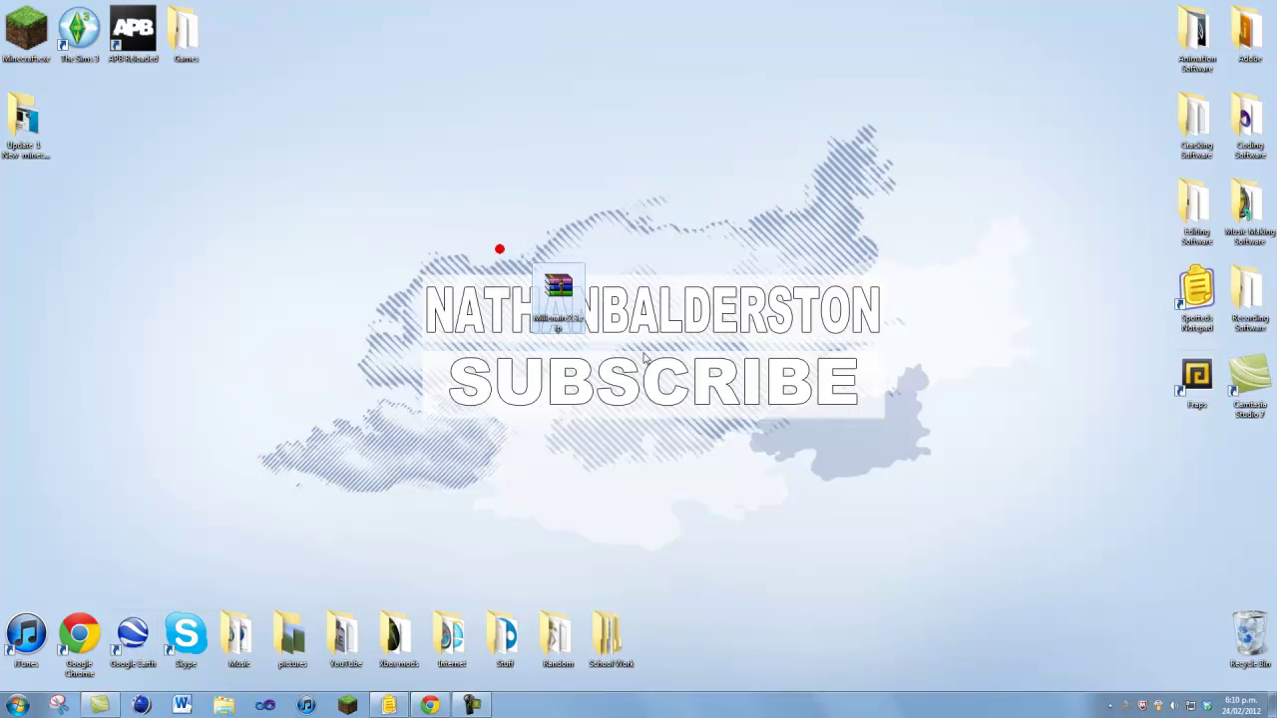
double_click(588, 339)
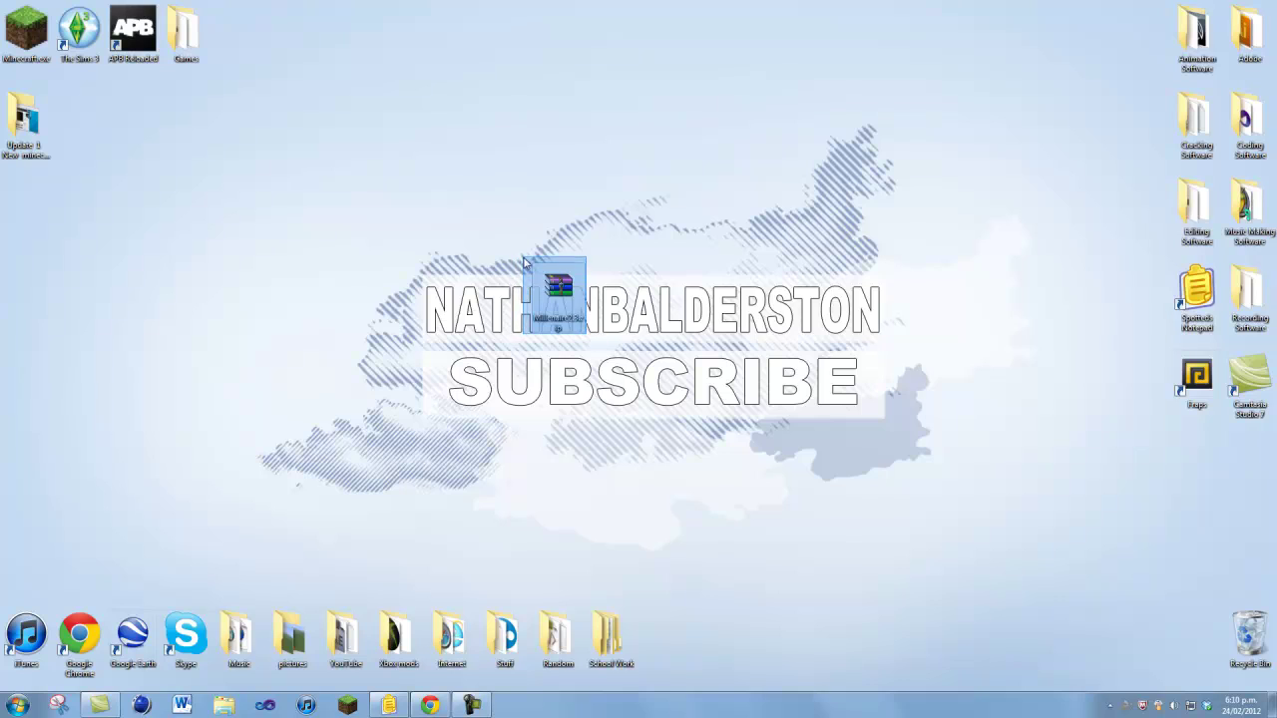
click(885, 280)
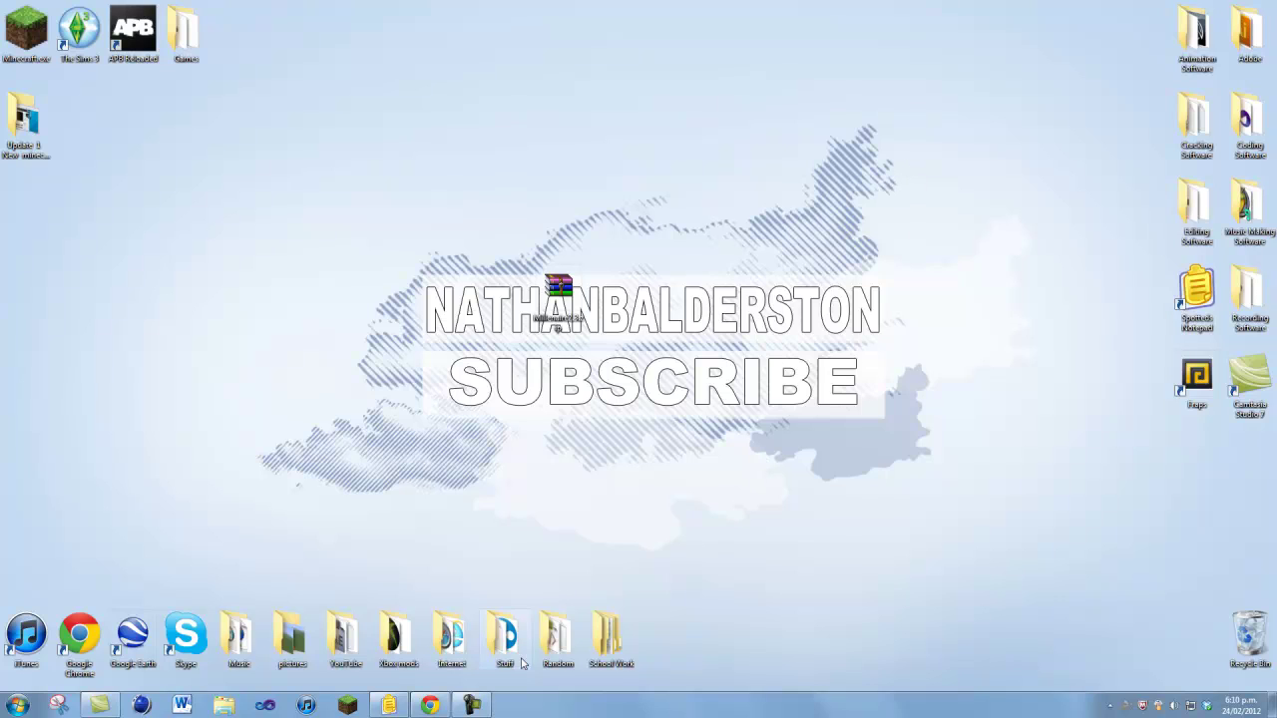
click(475, 704)
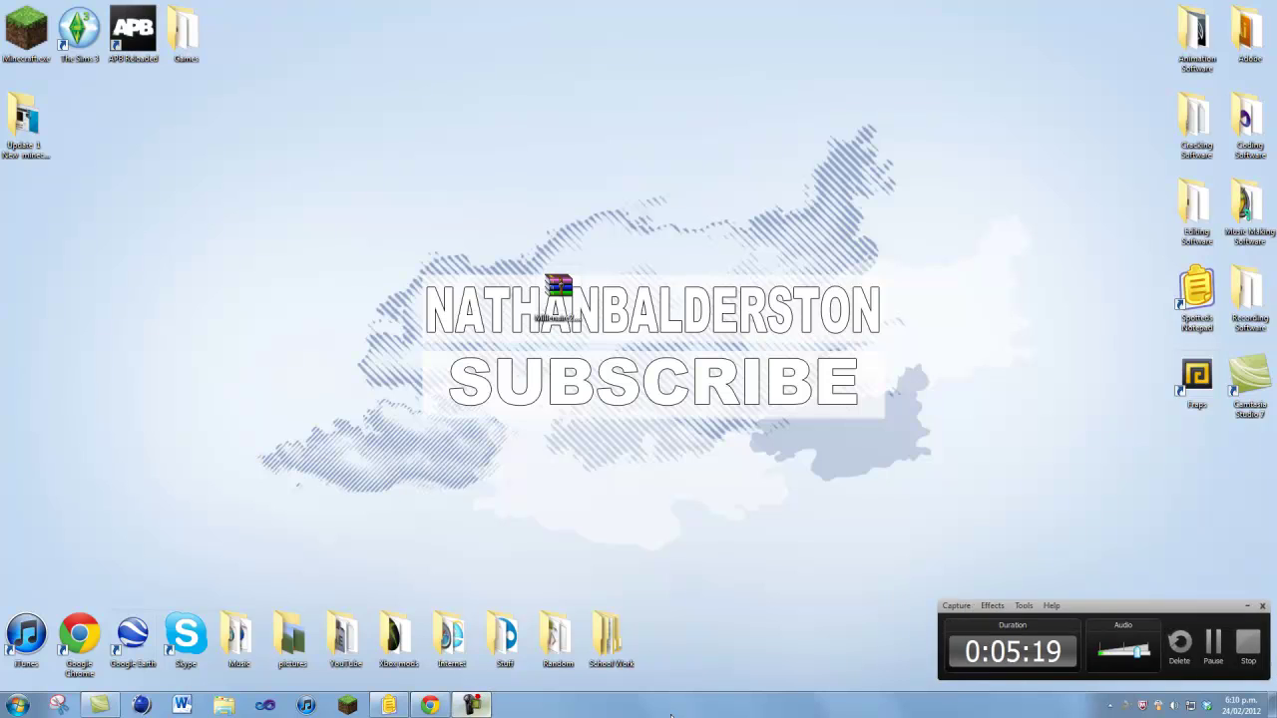